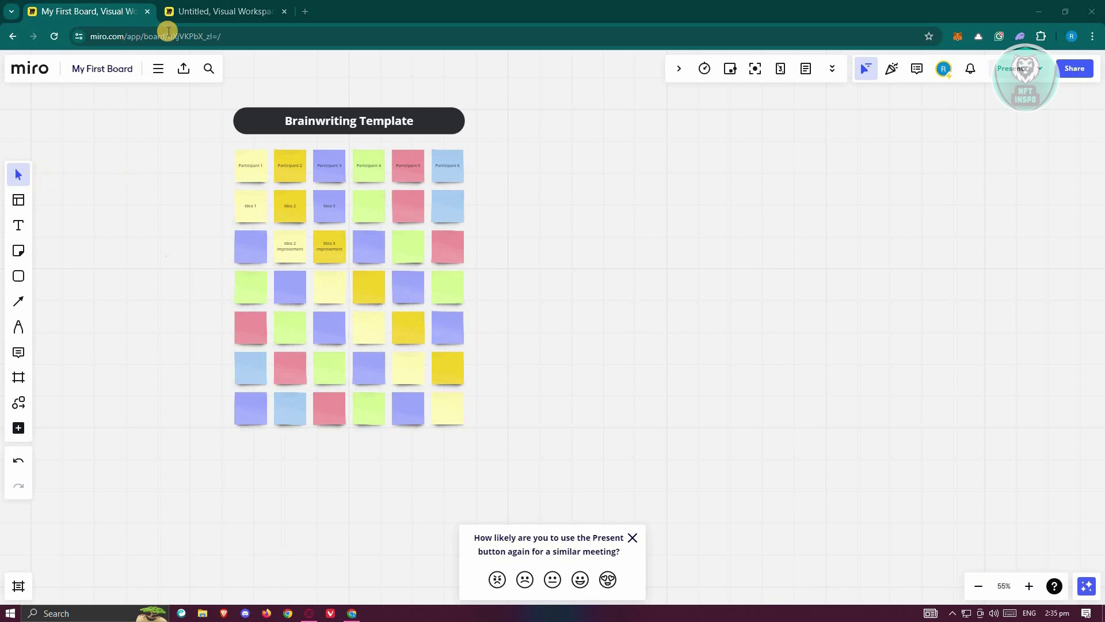
Open the Untitled board and browse the recommended templates in its template picker
{"action": "left_click", "coordinate": [228, 6]}
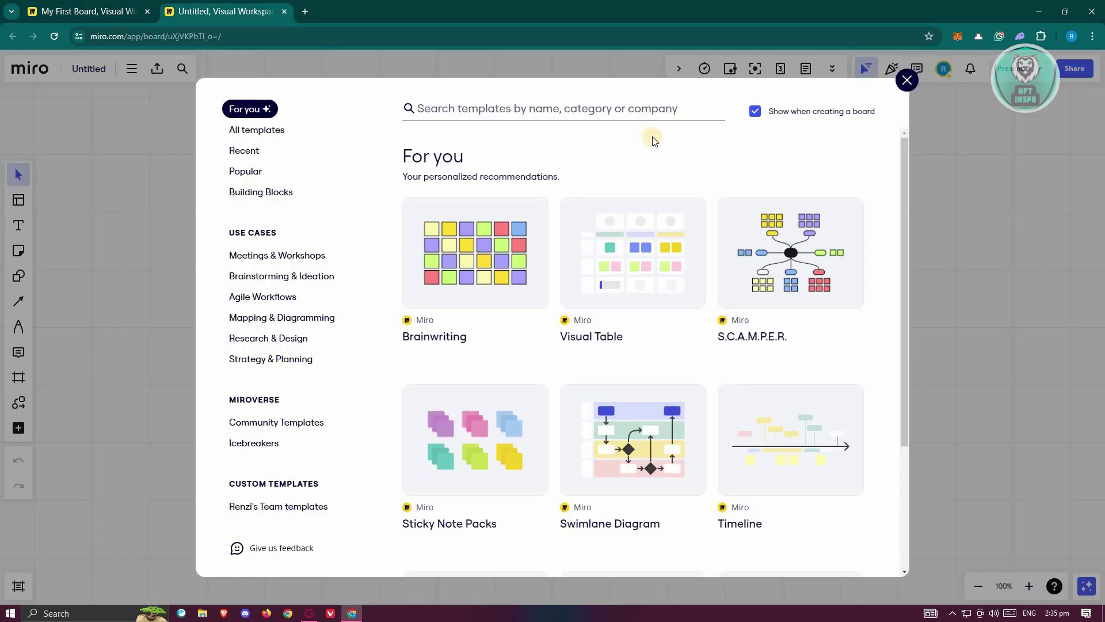
{"action": "left_click", "coordinate": [907, 80]}
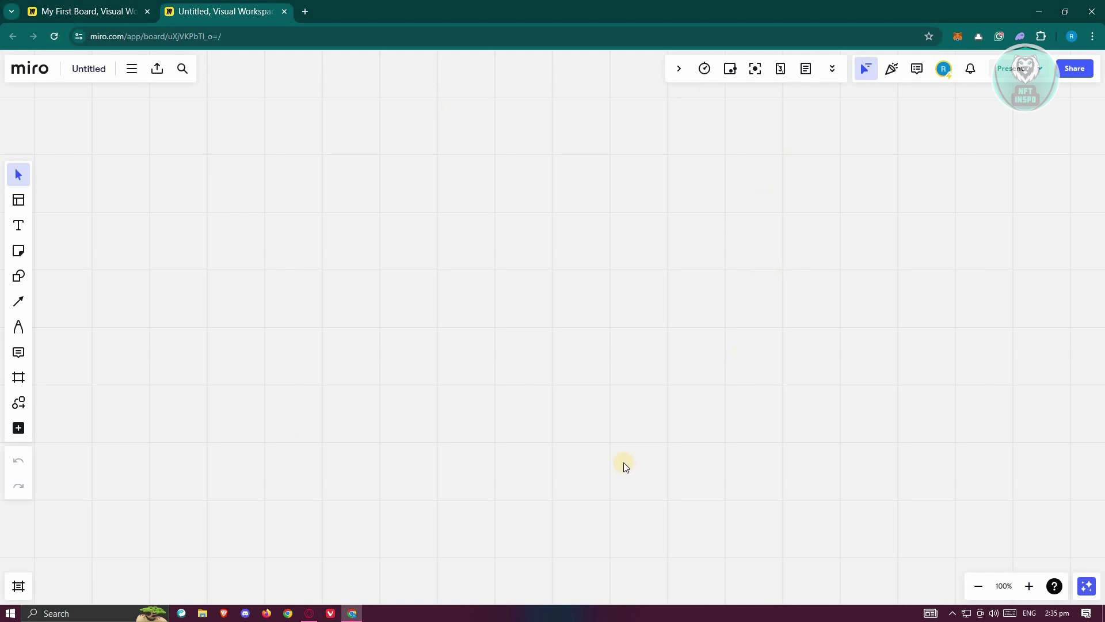
{"action": "left_click", "coordinate": [18, 202]}
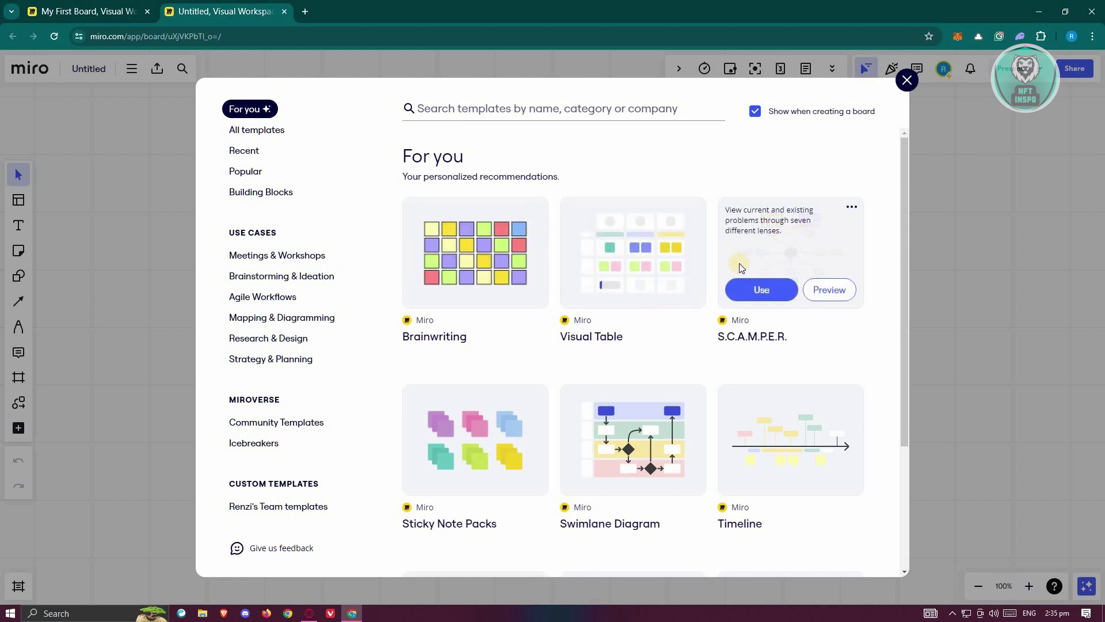
{"action": "scroll", "coordinate": [484, 352], "scroll_direction": "down", "scroll_amount": 2}
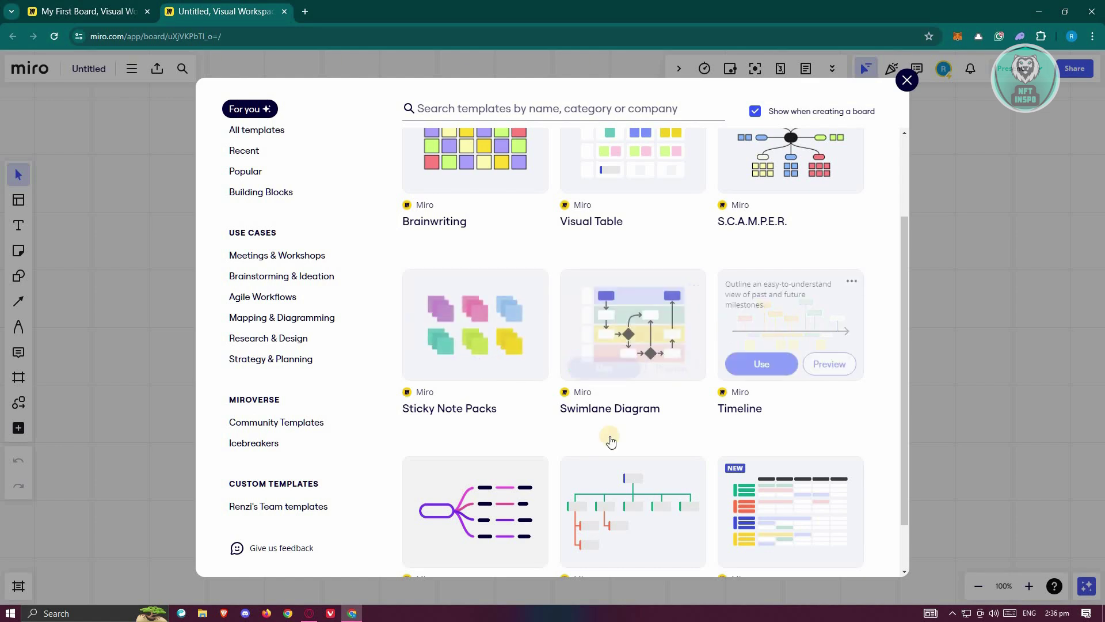
{"action": "scroll", "coordinate": [611, 441], "scroll_direction": "down", "scroll_amount": 1}
{"action": "scroll", "coordinate": [541, 228], "scroll_direction": "up", "scroll_amount": 3}
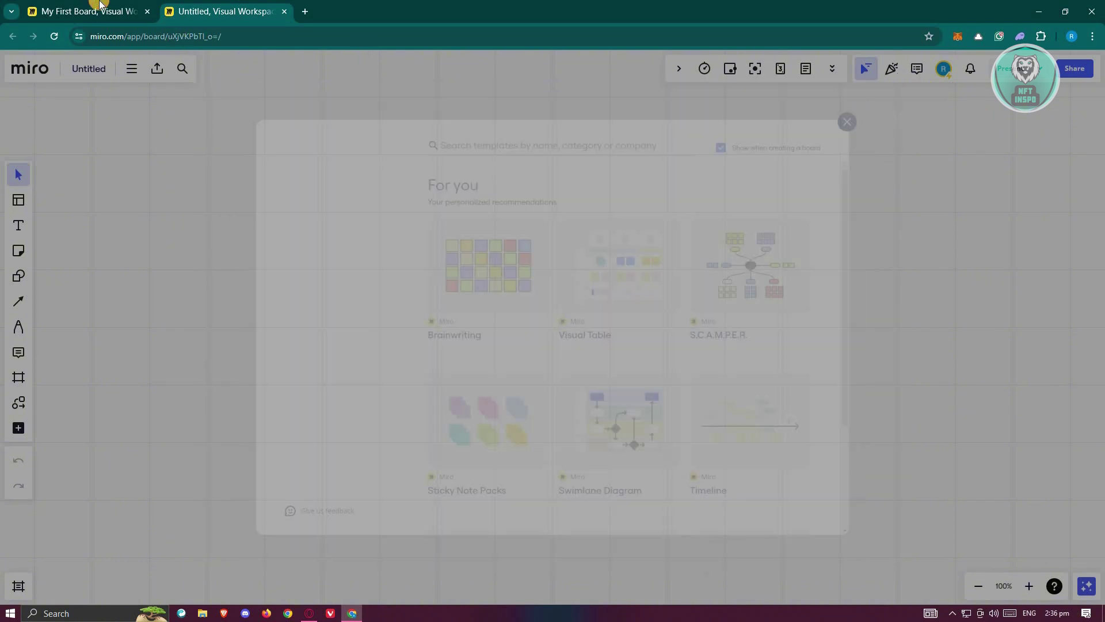
Return to My First Board and move the Participant 1 sticky note slightly upward
{"action": "left_click", "coordinate": [99, 7]}
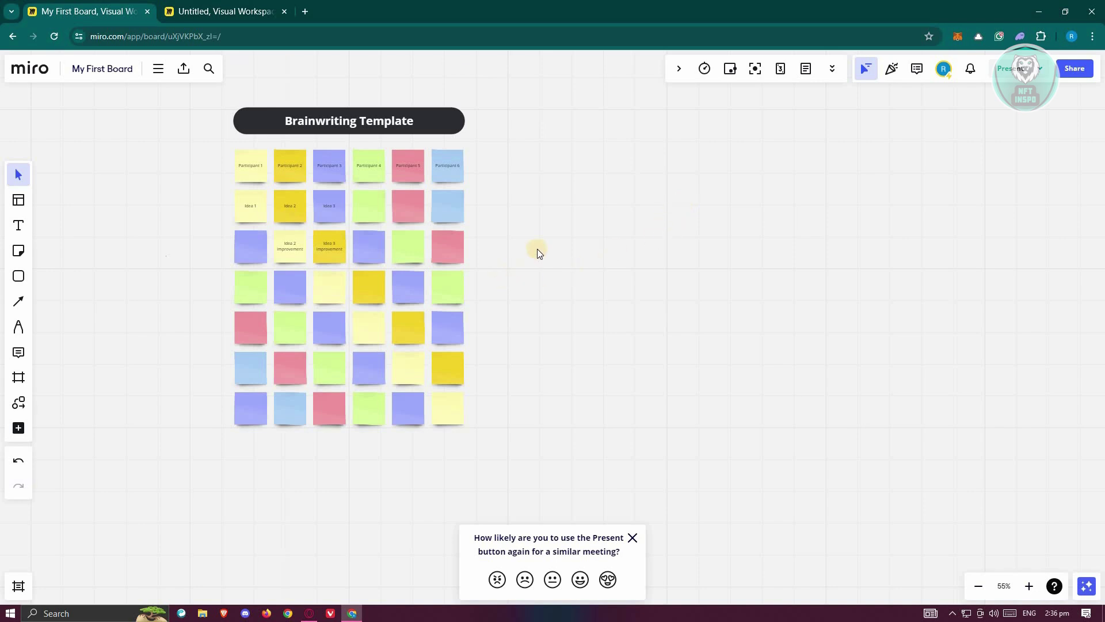
{"action": "key", "text": "Escape"}
{"action": "key", "text": "Return"}
{"action": "left_click", "coordinate": [184, 102]}
{"action": "left_click_drag", "start_coordinate": [545, 171], "coordinate": [491, 168]}
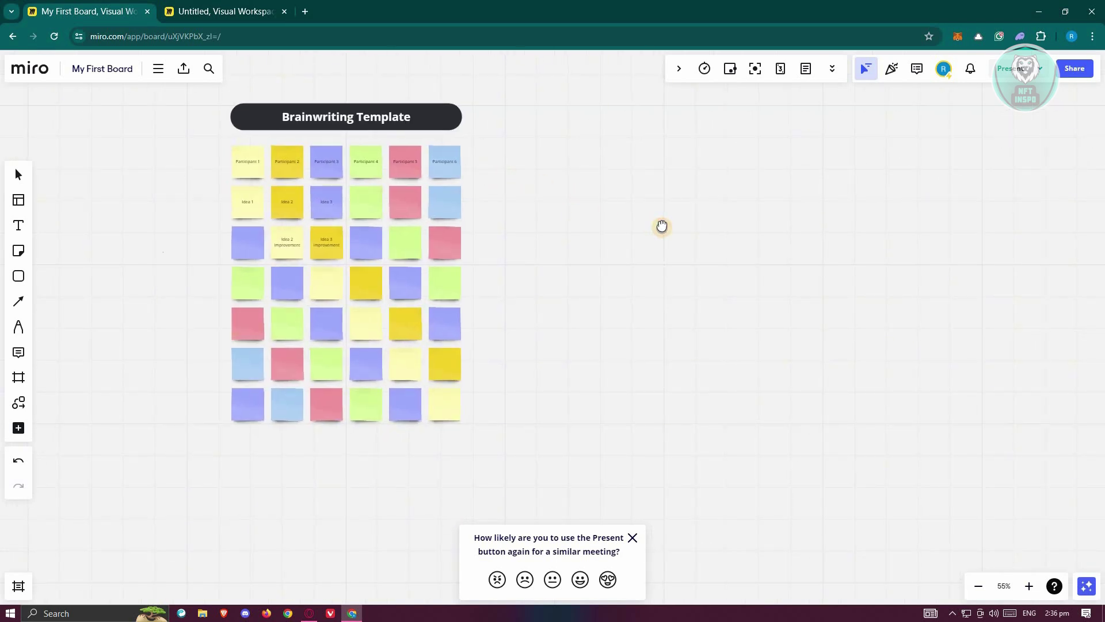
{"action": "scroll", "coordinate": [662, 225], "scroll_direction": "left", "scroll_amount": 5}
{"action": "left_click", "coordinate": [18, 174]}
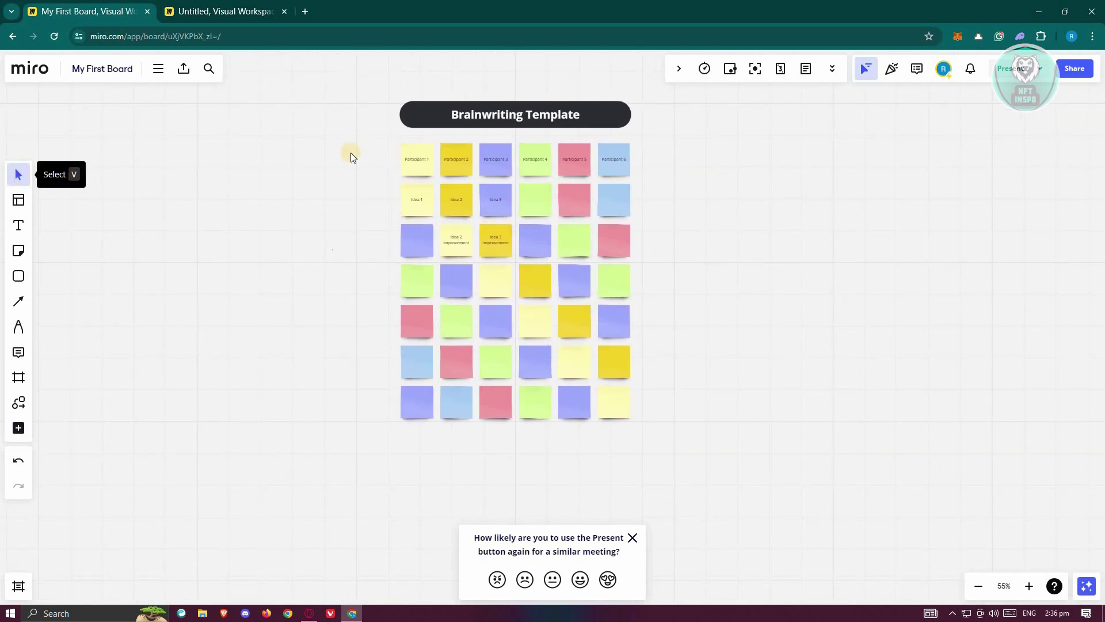
{"action": "left_click", "coordinate": [422, 170]}
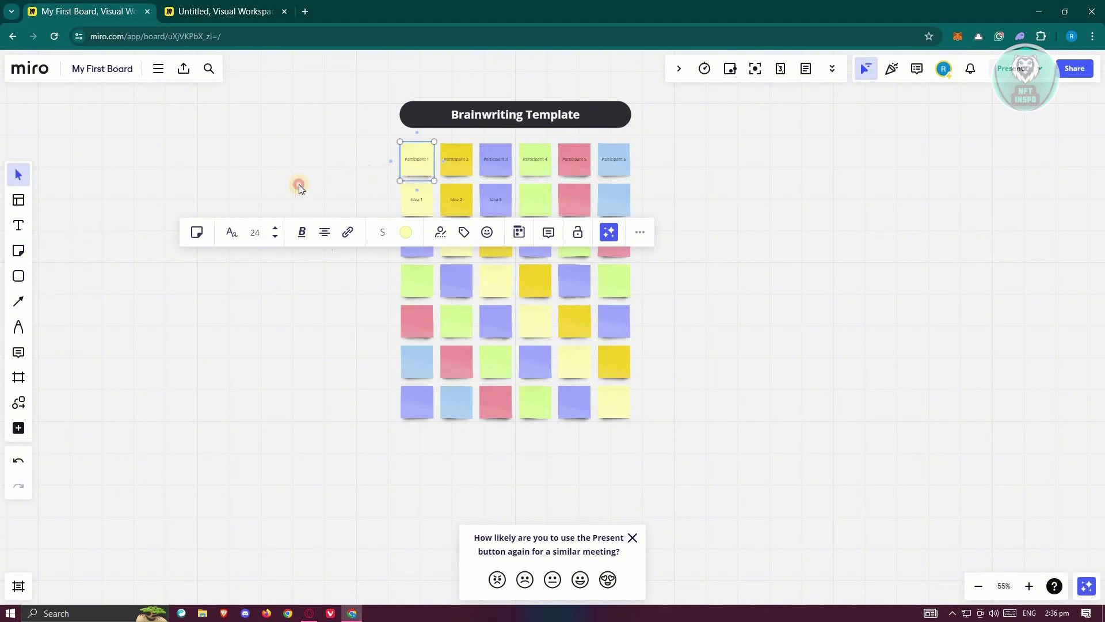
{"action": "left_click_drag", "start_coordinate": [299, 184], "coordinate": [419, 162]}
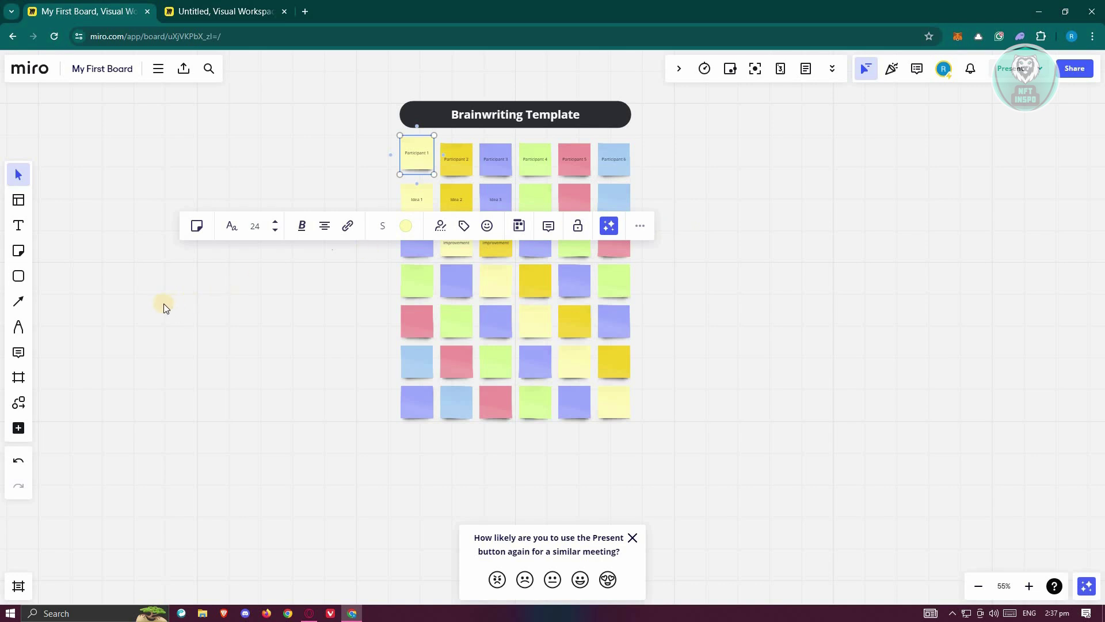
Add a text box reading HELLO to the left of the Brainwriting Template and lock it
{"action": "left_click", "coordinate": [18, 225]}
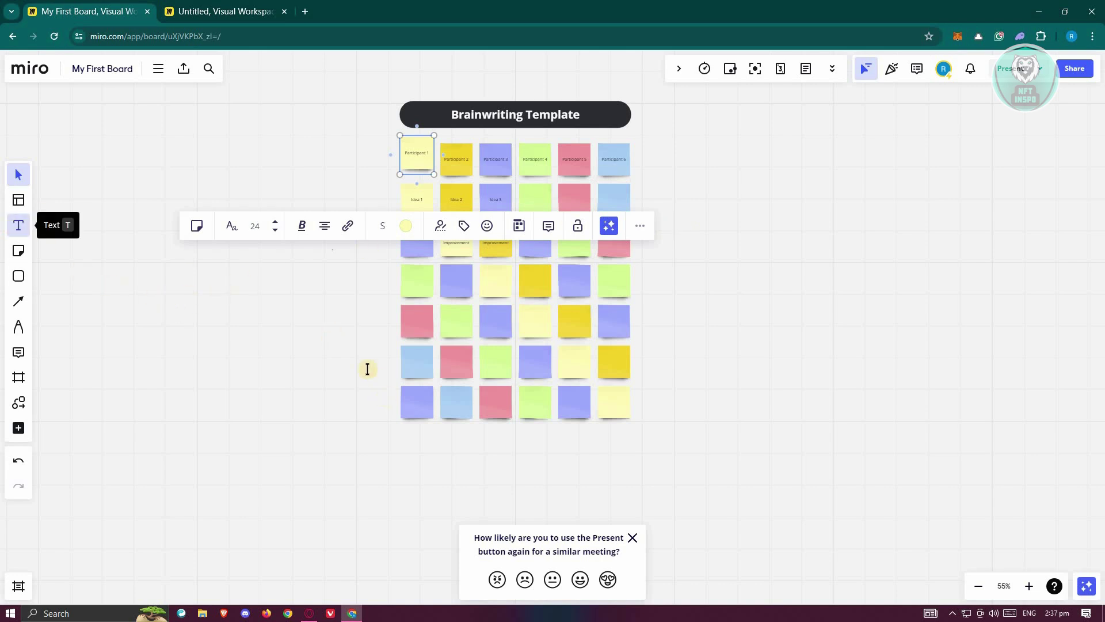
{"action": "left_click", "coordinate": [200, 166]}
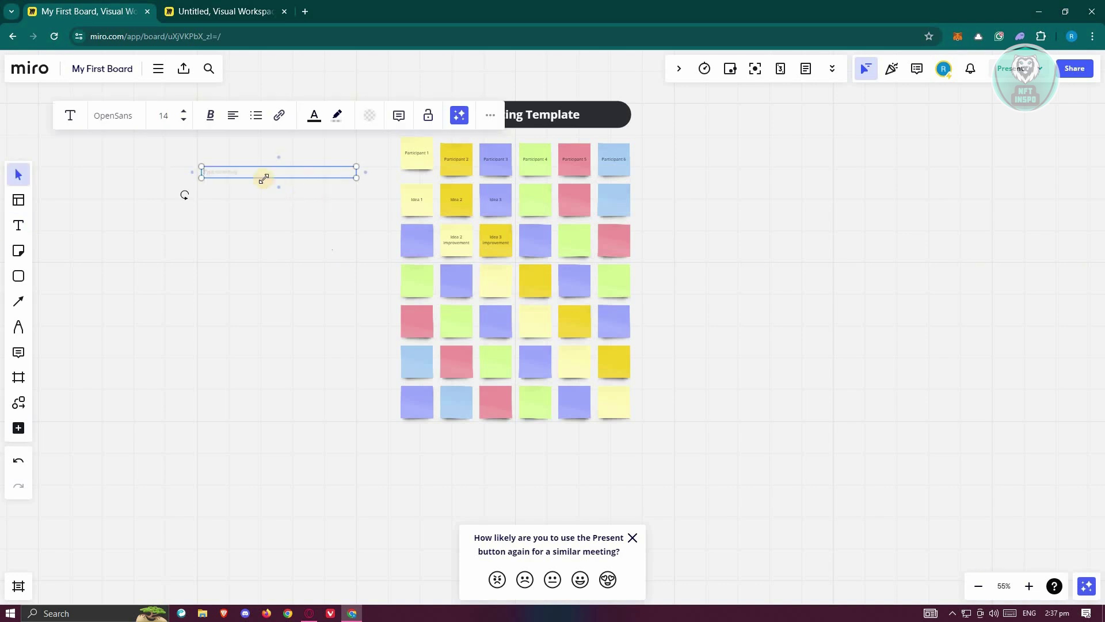
{"action": "type", "text": "HELLO"}
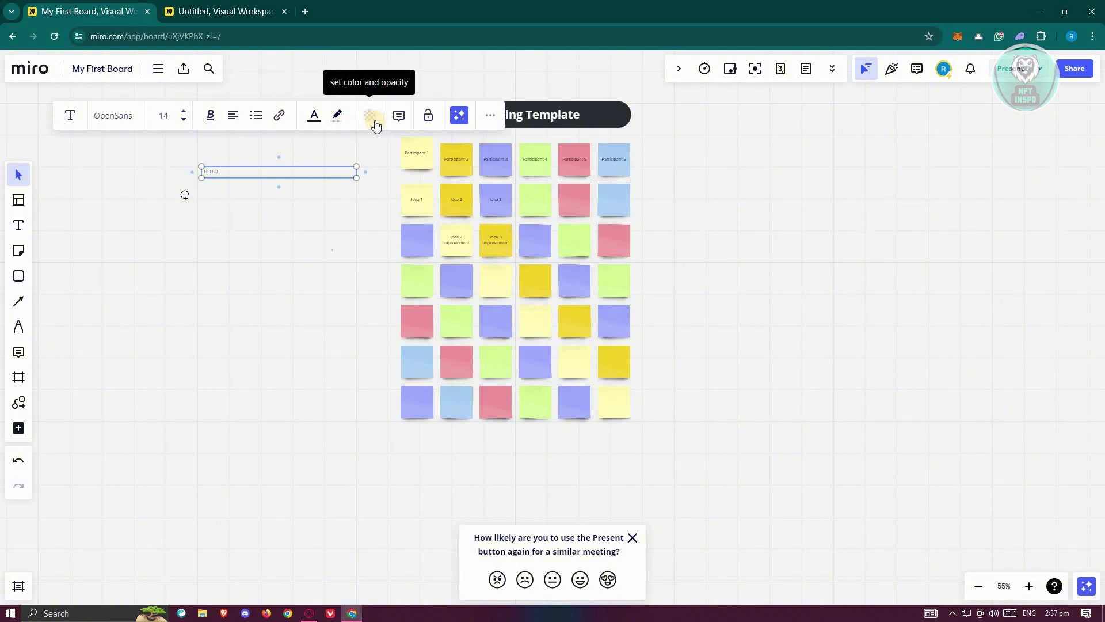
{"action": "left_click", "coordinate": [429, 118]}
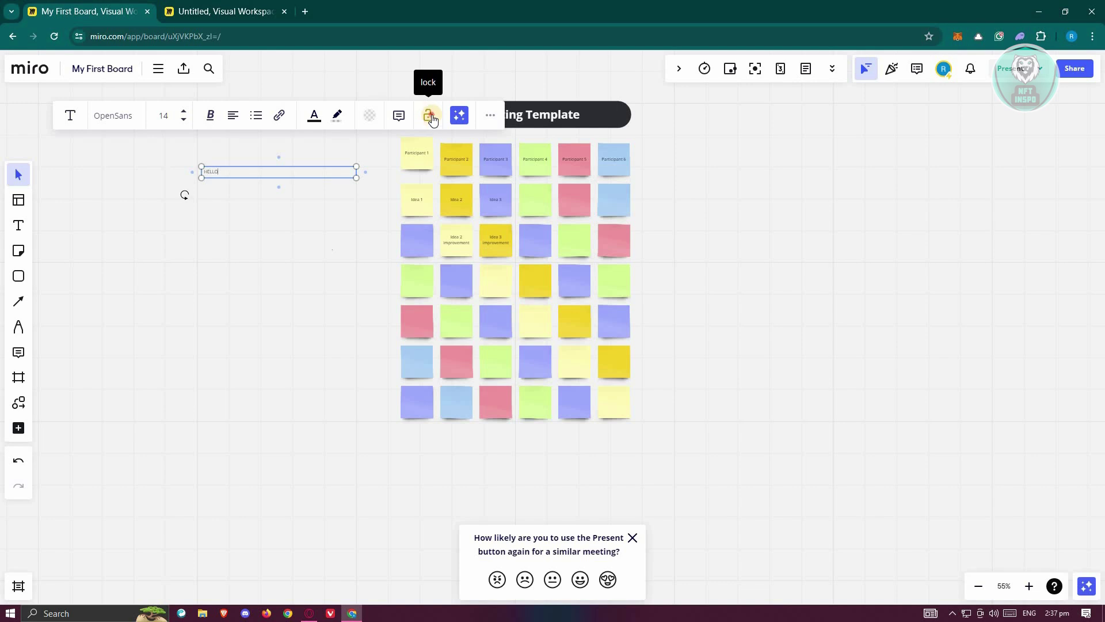
Unlock the HELLO text box and adjust its position and width slightly
{"action": "left_click", "coordinate": [226, 177]}
{"action": "left_click", "coordinate": [209, 171]}
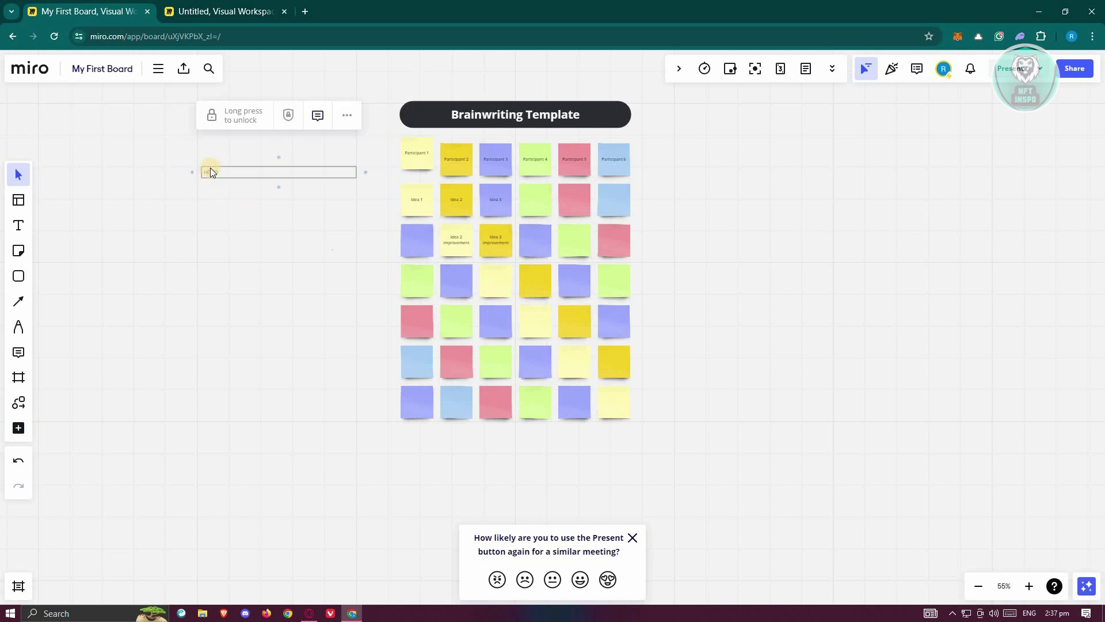
{"action": "left_click", "coordinate": [222, 122]}
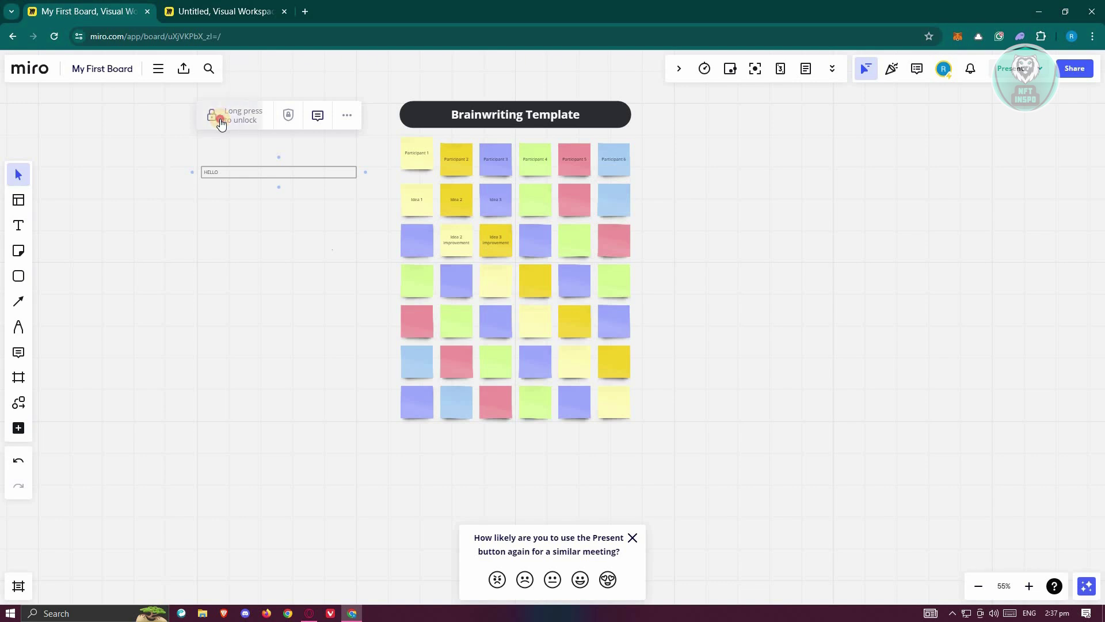
{"action": "left_click_drag", "start_coordinate": [235, 178], "coordinate": [365, 195]}
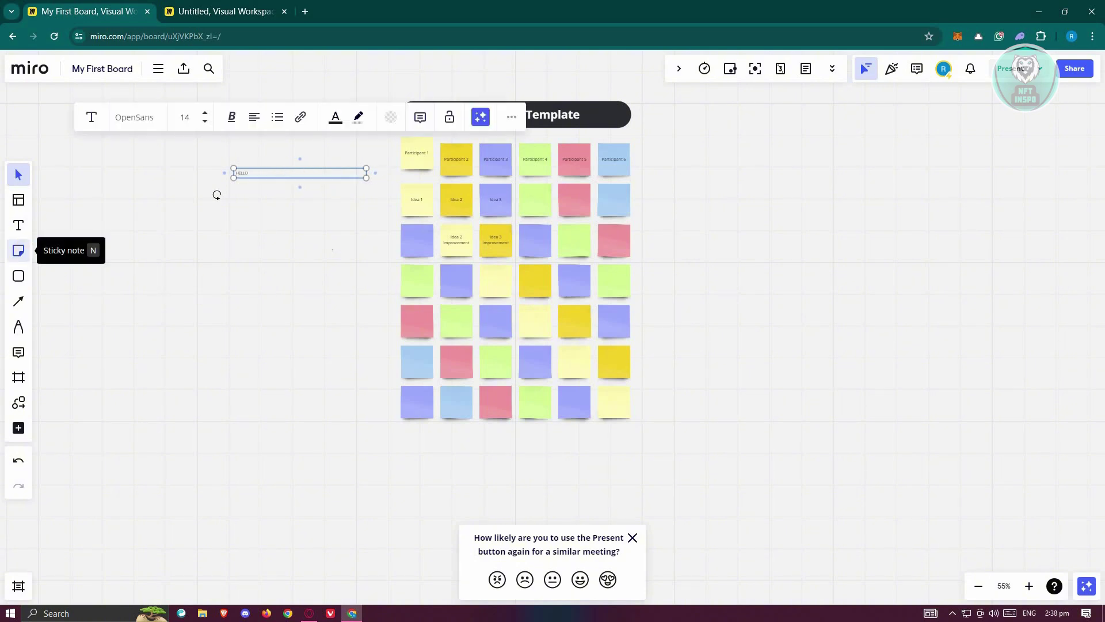
Place a teal sticky note below the HELLO text and enlarge it to about twice the size of the template notes
{"action": "left_click", "coordinate": [19, 251]}
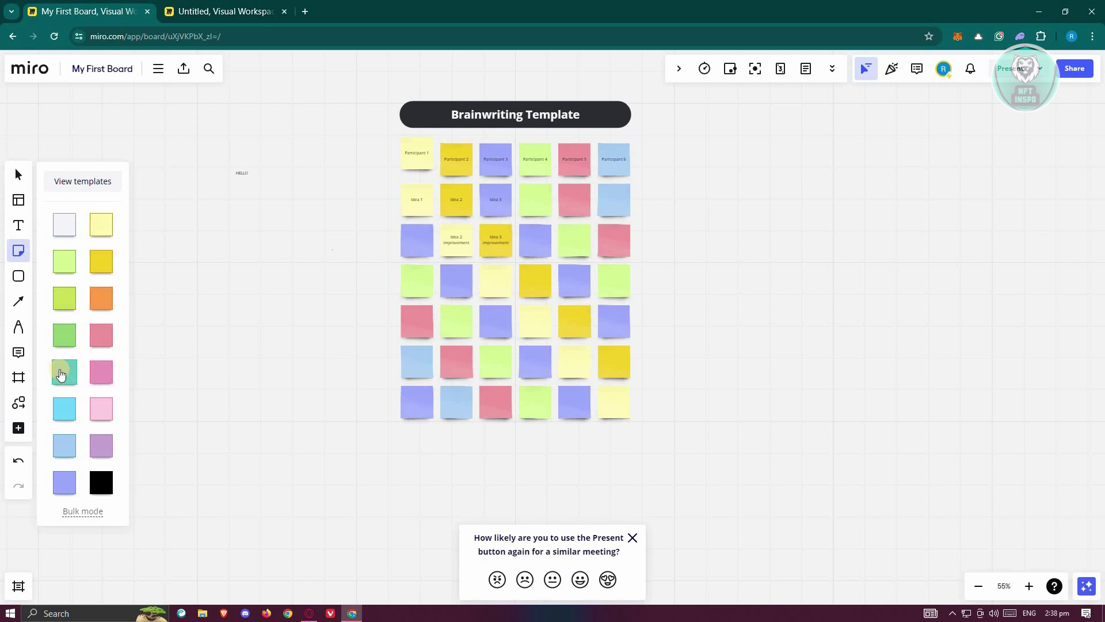
{"action": "left_click", "coordinate": [62, 371]}
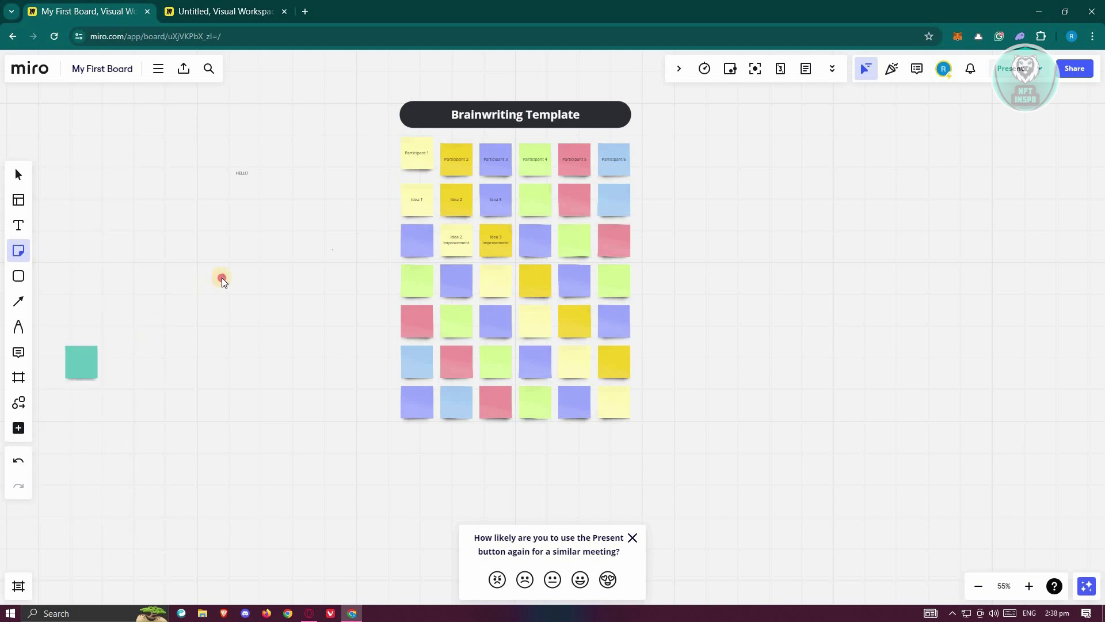
{"action": "left_click", "coordinate": [251, 257]}
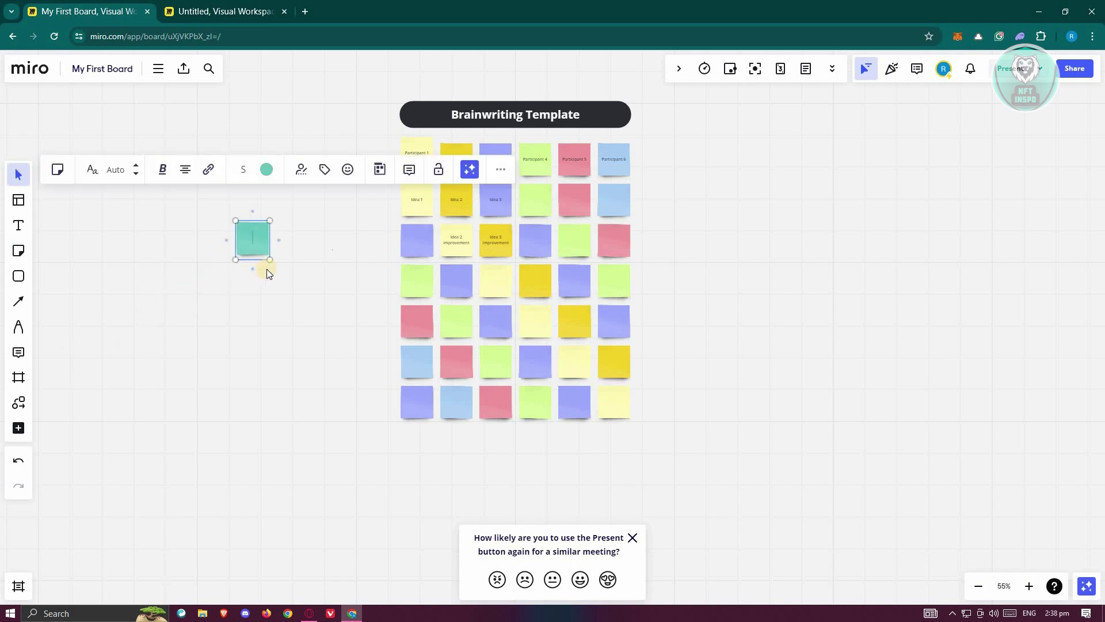
{"action": "left_click_drag", "start_coordinate": [369, 396], "coordinate": [370, 395]}
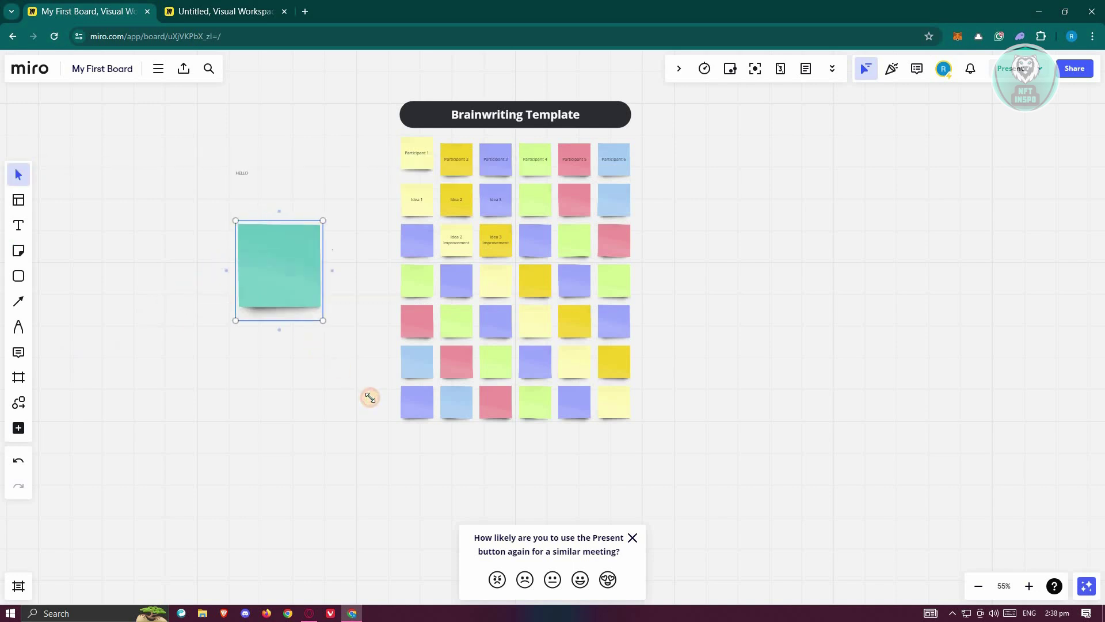
{"action": "left_click", "coordinate": [306, 292]}
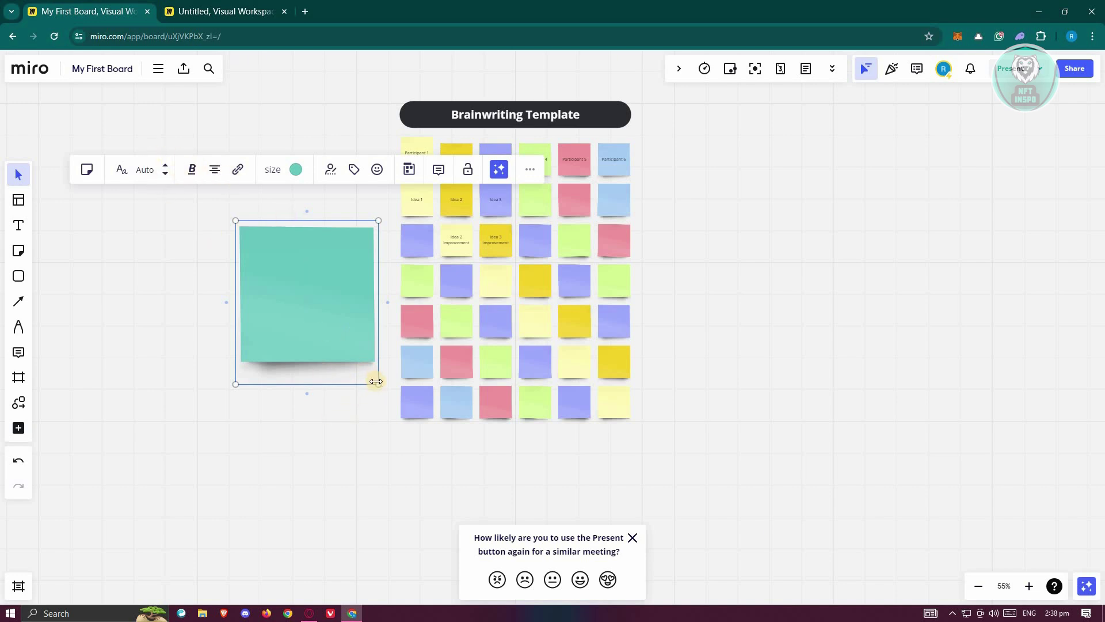
{"action": "left_click_drag", "start_coordinate": [371, 381], "coordinate": [325, 323]}
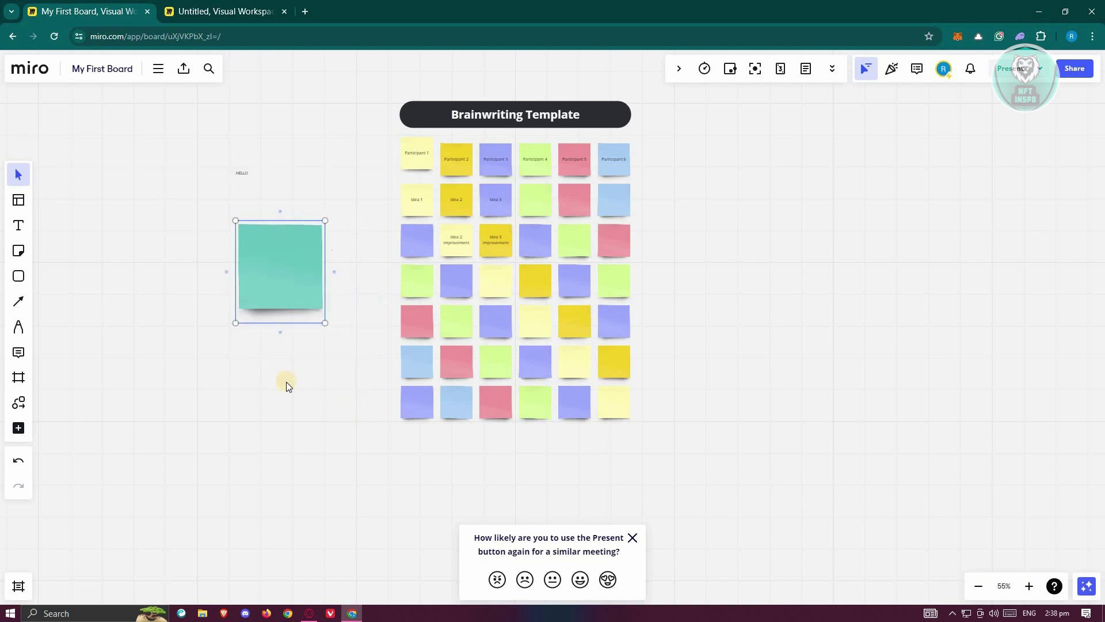
{"action": "left_click", "coordinate": [58, 278]}
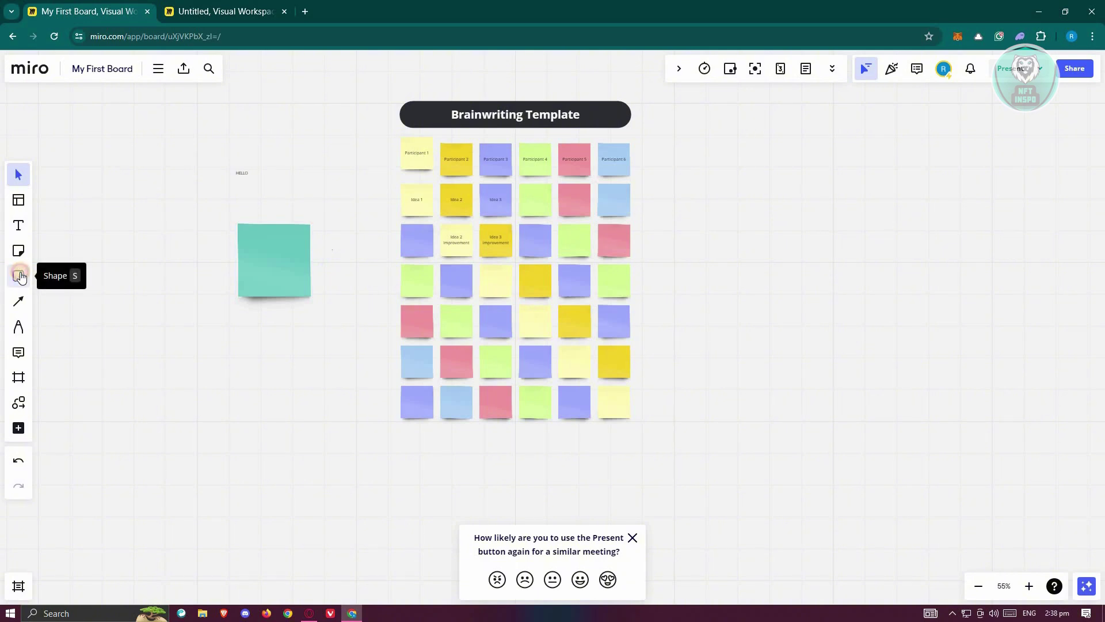
Look through the full shape library, including the basic shapes, and close it
{"action": "left_click", "coordinate": [19, 276]}
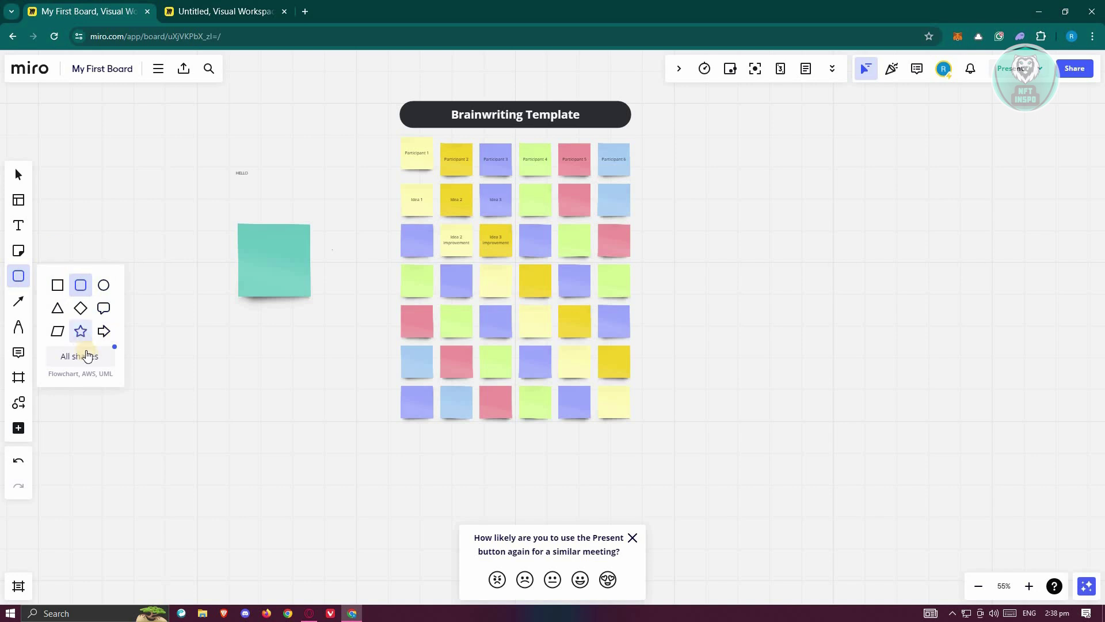
{"action": "left_click", "coordinate": [86, 356]}
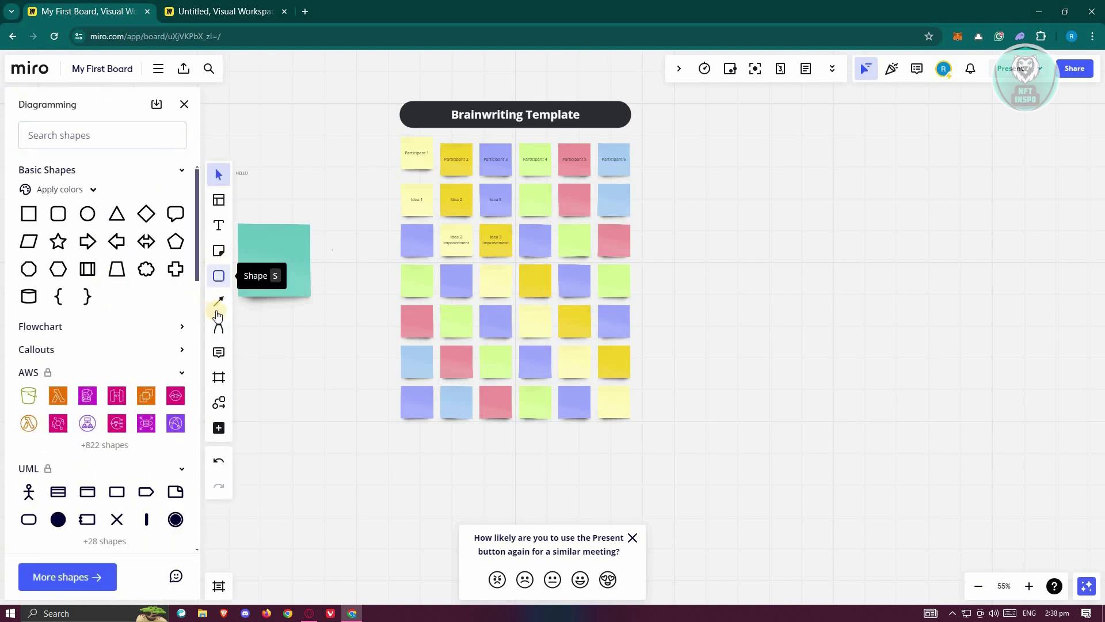
{"action": "left_click", "coordinate": [218, 276]}
{"action": "left_click", "coordinate": [218, 312]}
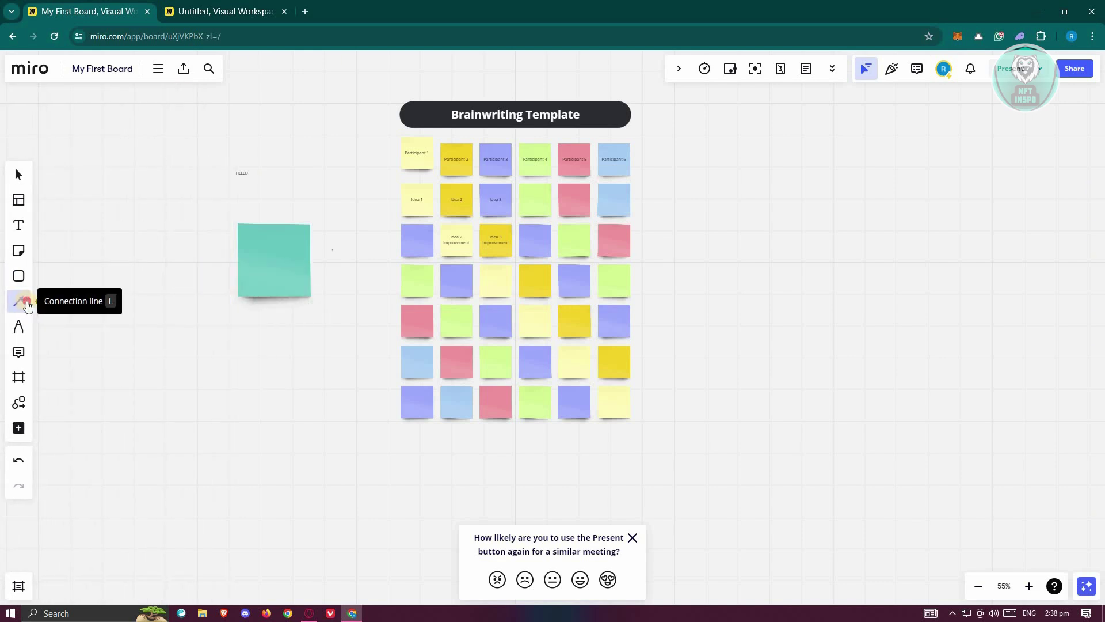
Draw a connector arrow from the teal sticky note to the purple note in the third row's first column
{"action": "left_click", "coordinate": [20, 301]}
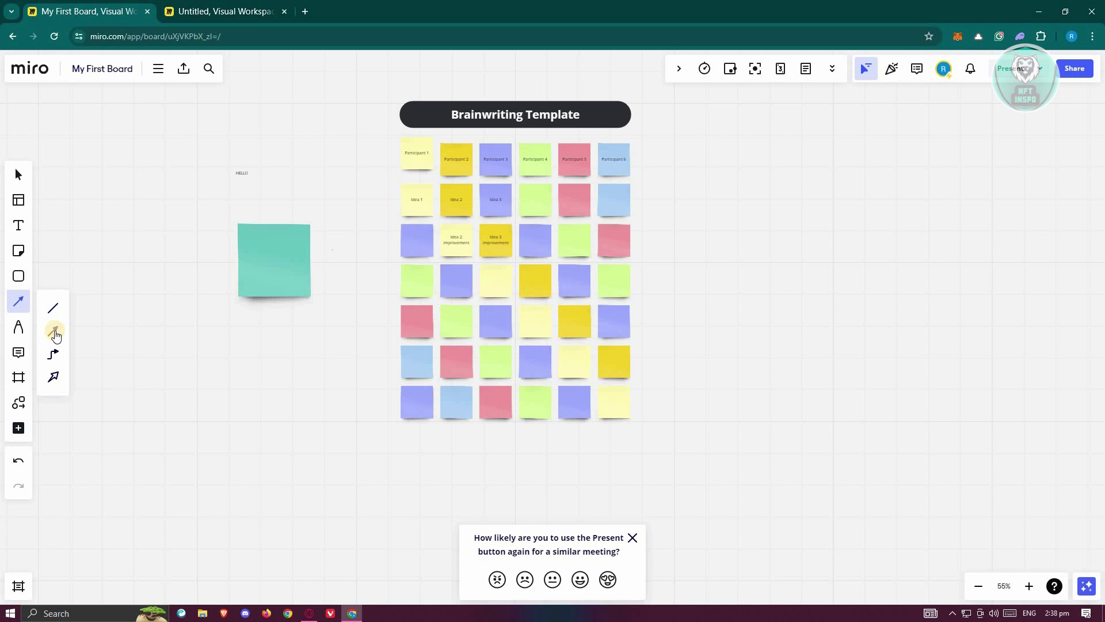
{"action": "left_click", "coordinate": [55, 336]}
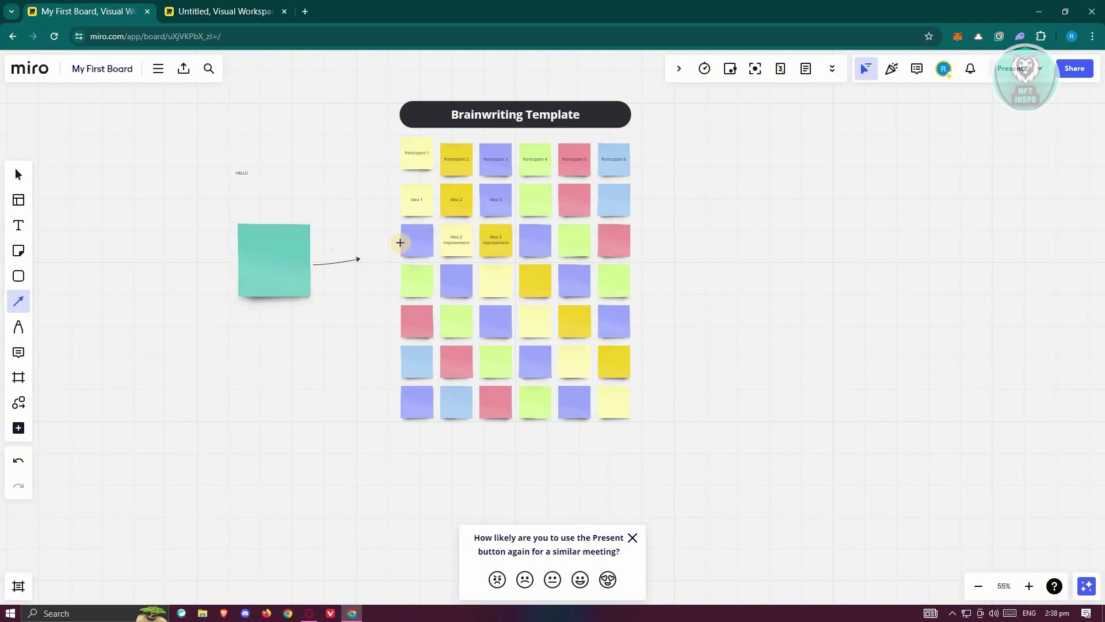
{"action": "left_click_drag", "start_coordinate": [400, 242], "coordinate": [401, 242]}
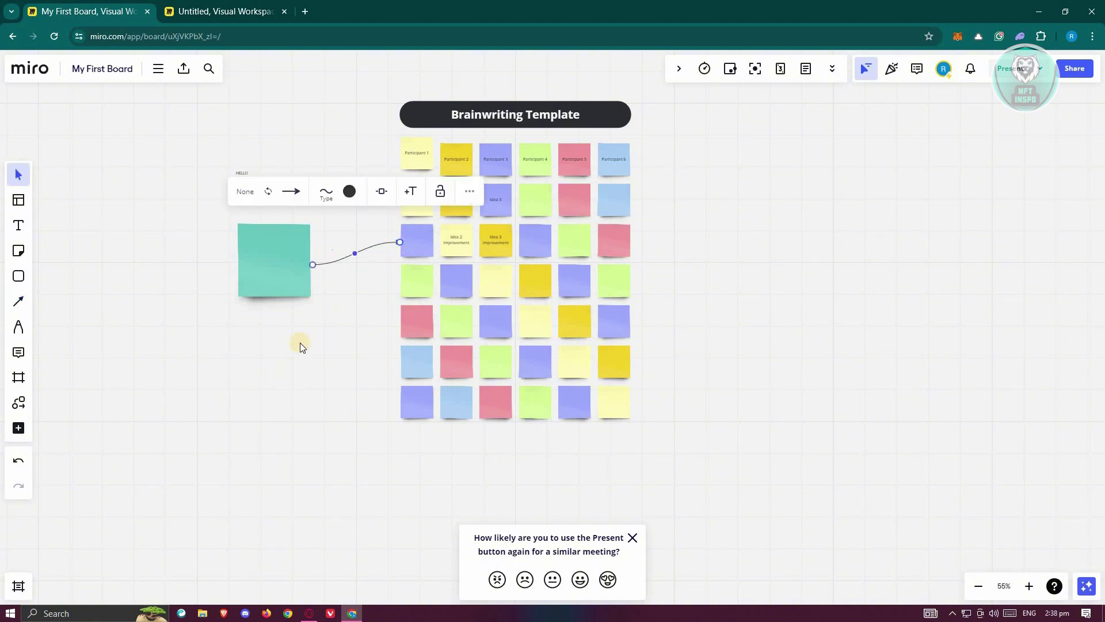
{"action": "left_click", "coordinate": [328, 425]}
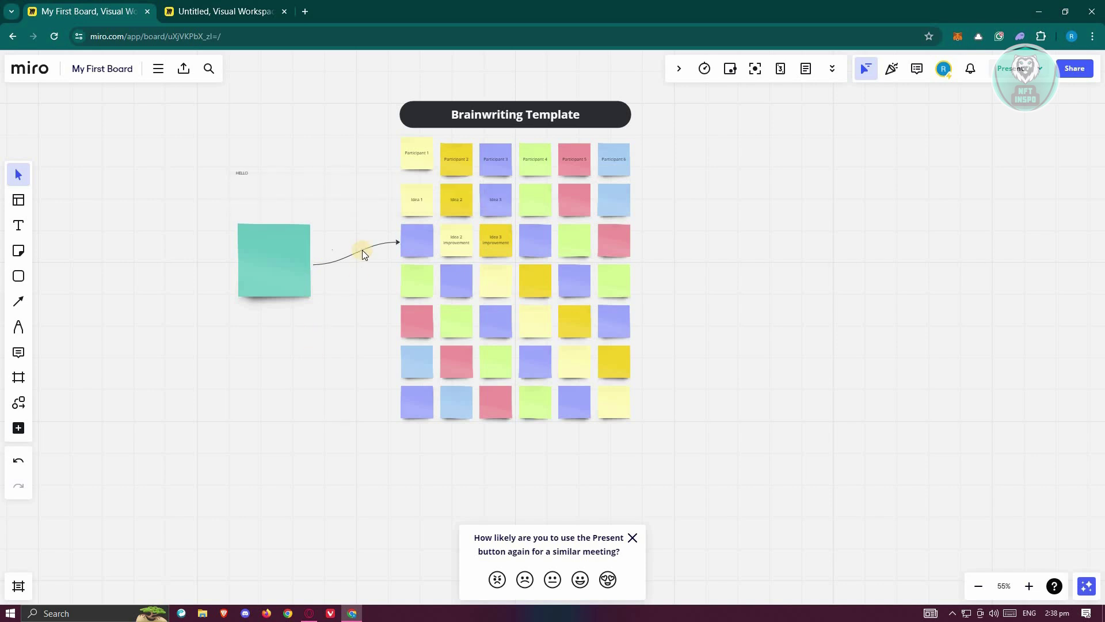
Delete the connector arrow and the HELLO text box
{"action": "left_click", "coordinate": [361, 250]}
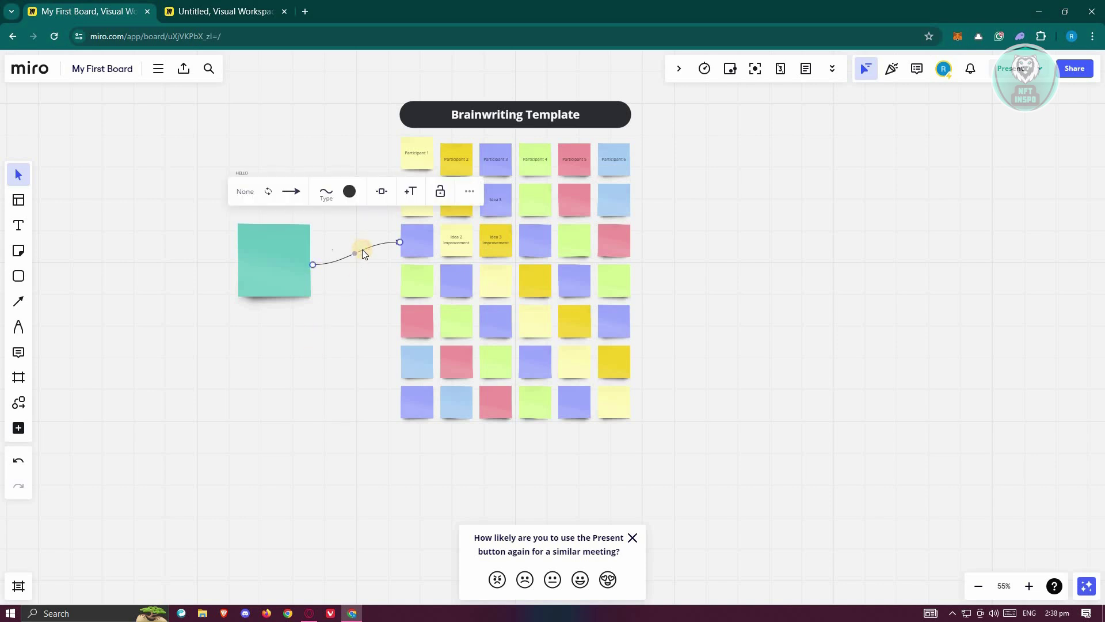
{"action": "key", "text": "Delete"}
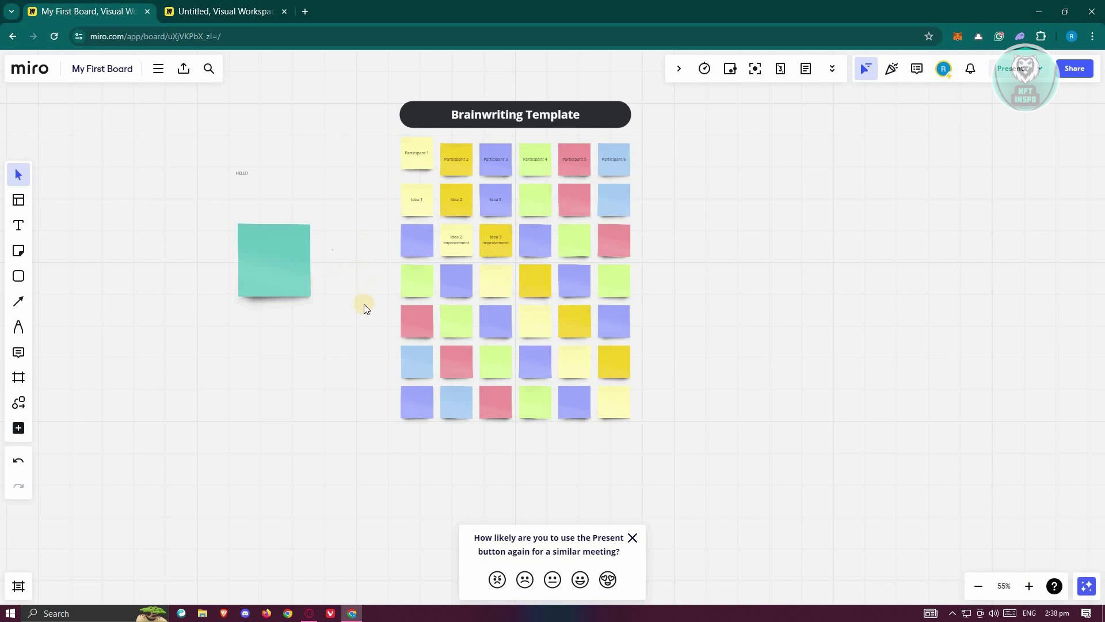
{"action": "left_click", "coordinate": [243, 175]}
{"action": "key", "text": "Delete"}
Draw a freehand spiral around the teal sticky note with the Pen tool
{"action": "left_click", "coordinate": [18, 328]}
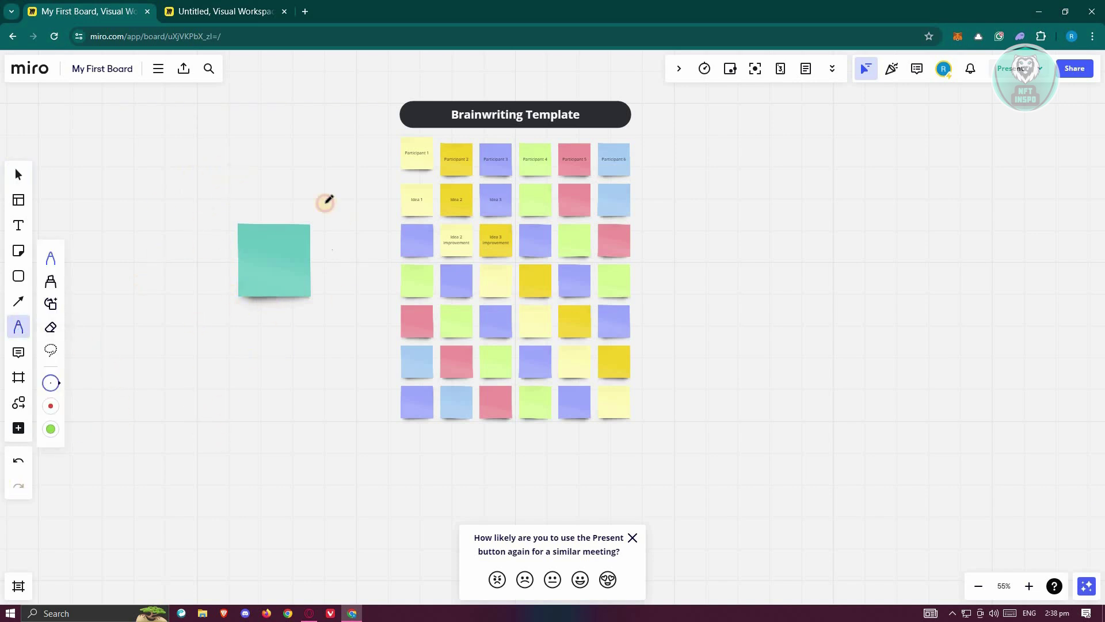
{"action": "mouse_move", "coordinate": [219, 161]}
{"action": "left_mouse_down"}
{"action": "mouse_move", "coordinate": [316, 328]}
{"action": "mouse_move", "coordinate": [332, 305]}
{"action": "left_mouse_up"}
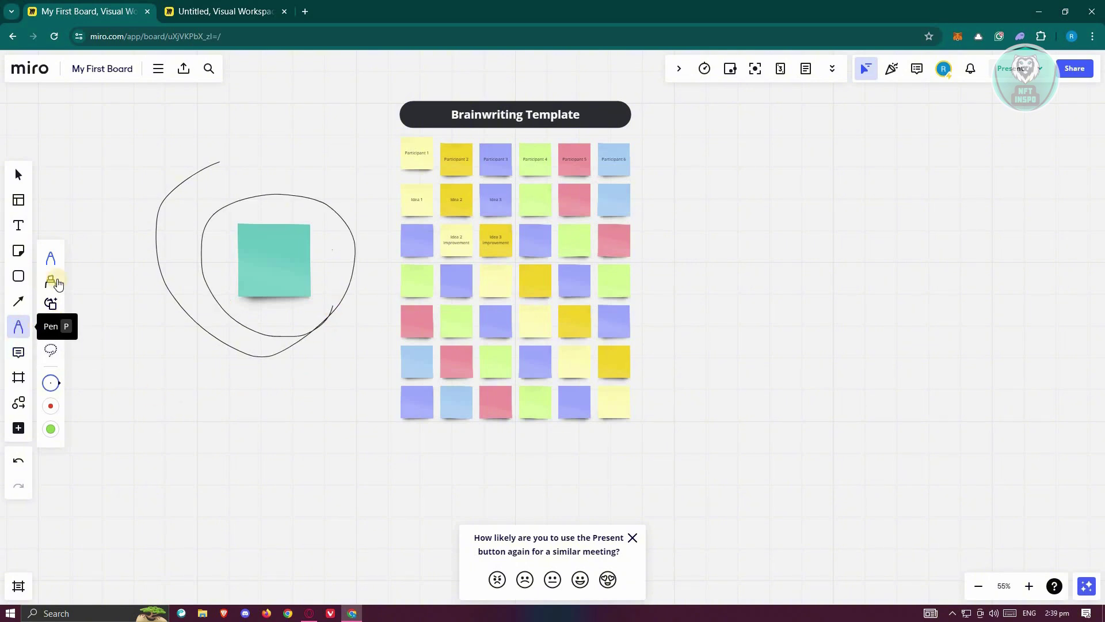
Erase the freehand spiral drawn around the teal sticky note
{"action": "left_click", "coordinate": [51, 327]}
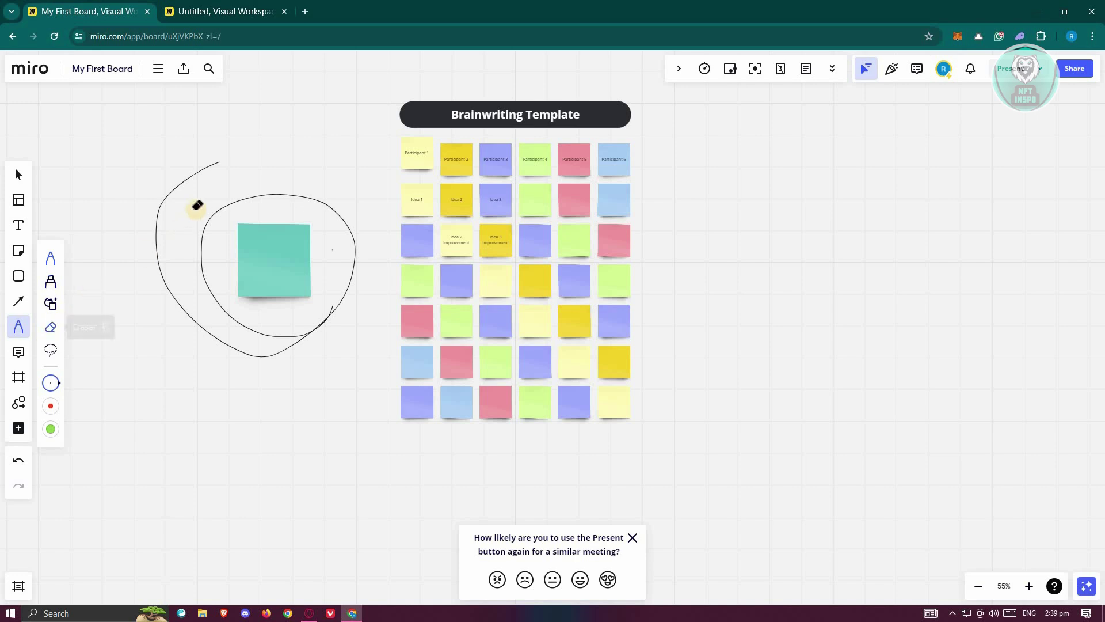
{"action": "mouse_move", "coordinate": [203, 167]}
{"action": "left_mouse_down"}
{"action": "mouse_move", "coordinate": [227, 160]}
{"action": "mouse_move", "coordinate": [222, 172]}
{"action": "left_mouse_up"}
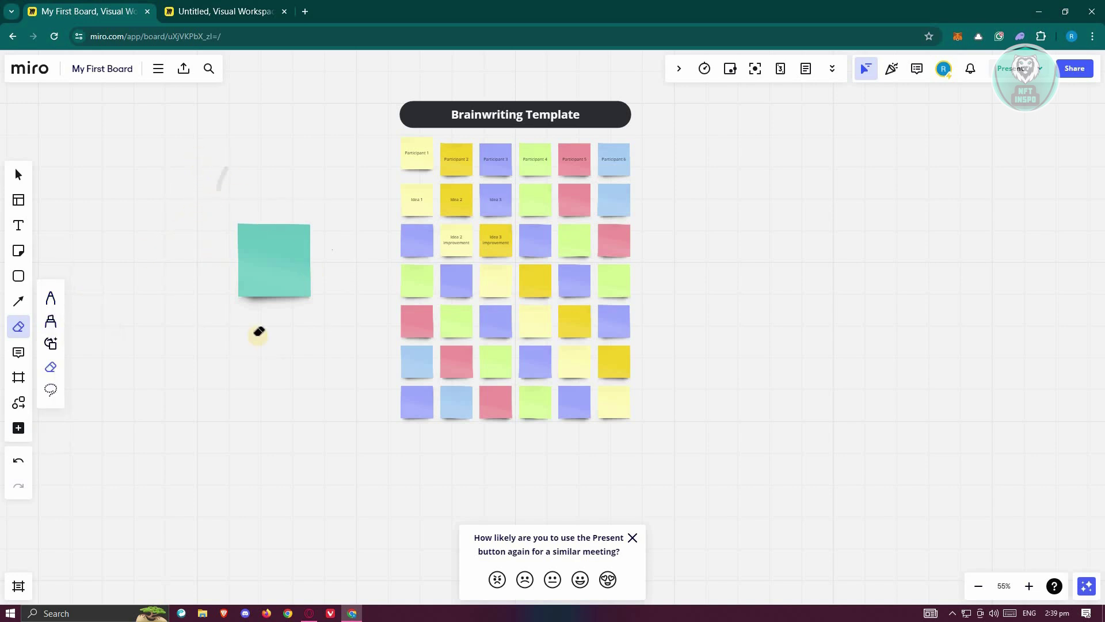
Draw a yellow freehand highlighter stroke across the teal sticky note and erase it again
{"action": "left_click", "coordinate": [50, 320]}
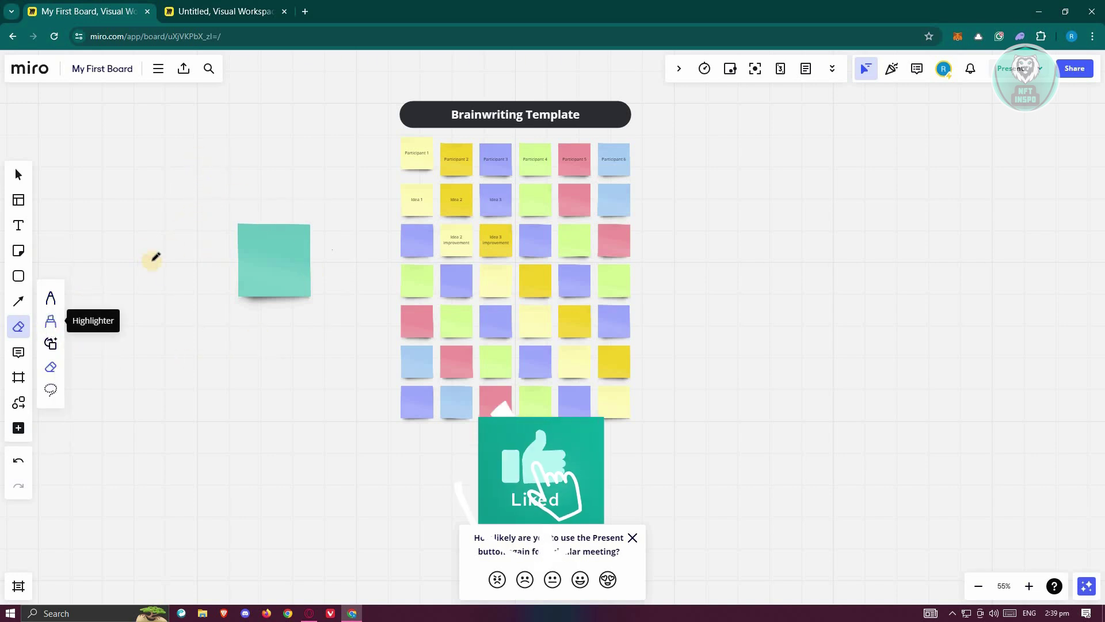
{"action": "mouse_move", "coordinate": [153, 259]}
{"action": "left_mouse_down"}
{"action": "mouse_move", "coordinate": [301, 247]}
{"action": "mouse_move", "coordinate": [242, 248]}
{"action": "left_mouse_up"}
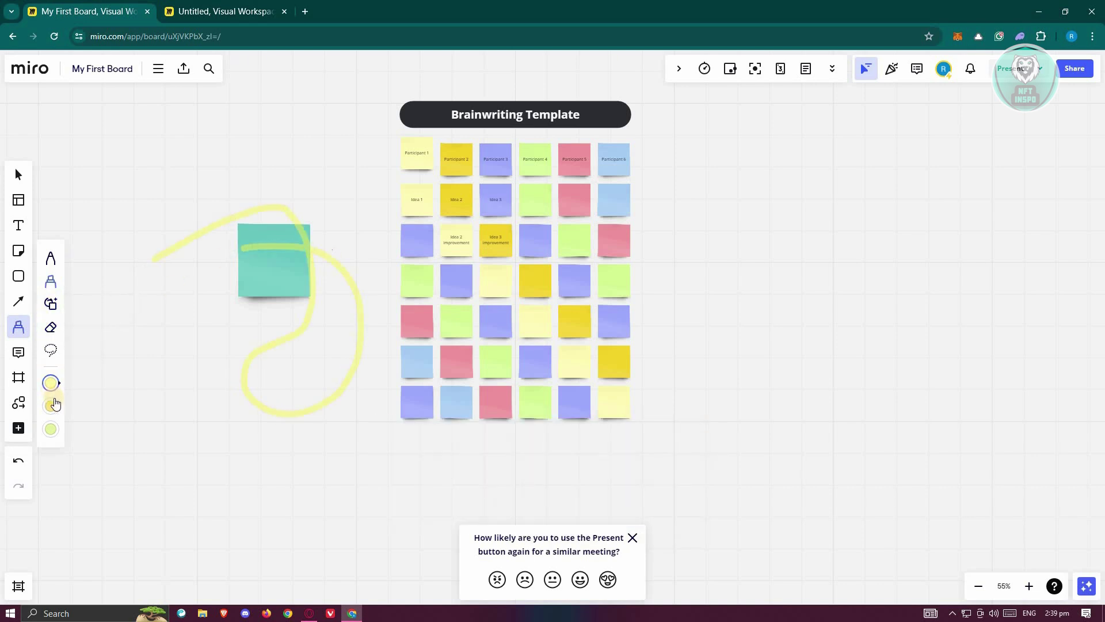
{"action": "key", "text": "shift+e"}
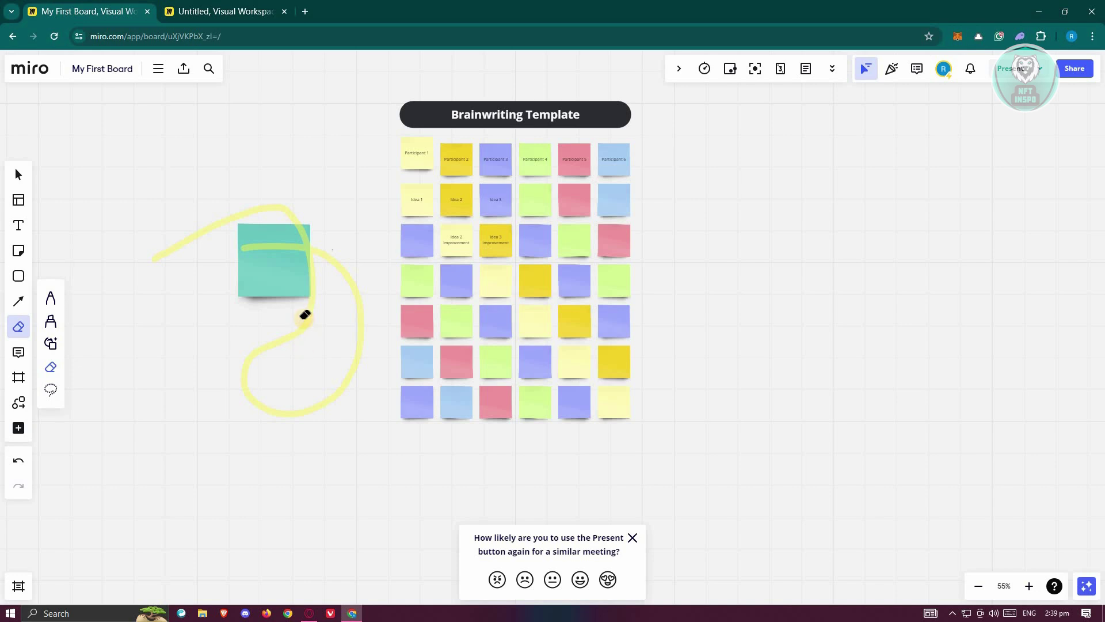
{"action": "left_click_drag", "start_coordinate": [321, 295], "coordinate": [308, 314]}
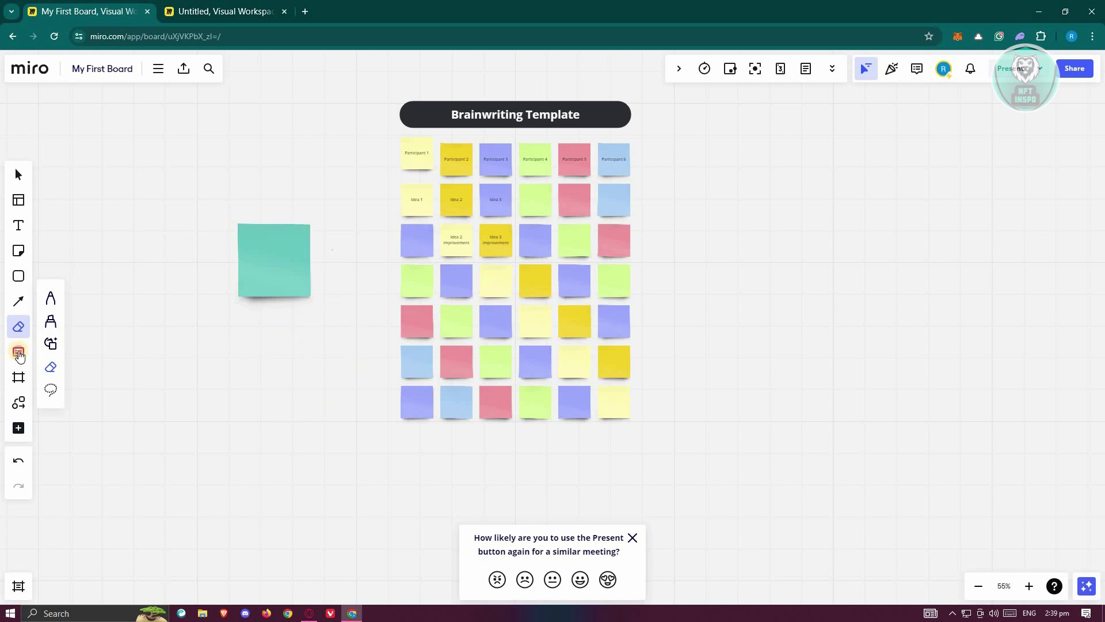
Start a new comment just above the teal sticky note without entering any text
{"action": "left_click", "coordinate": [19, 354]}
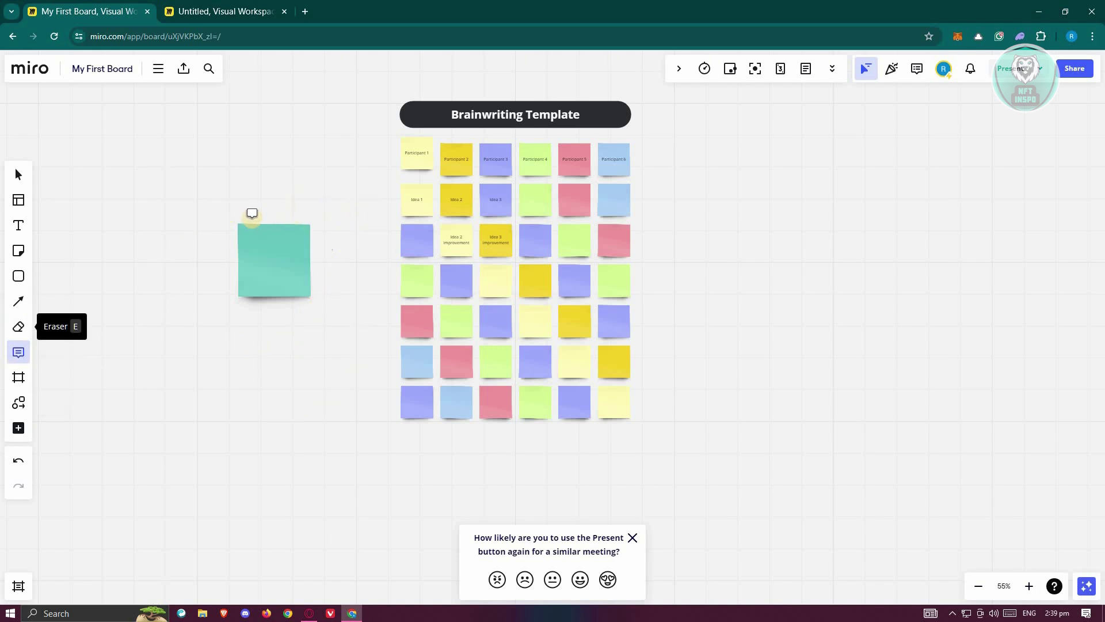
{"action": "left_click_drag", "start_coordinate": [252, 217], "coordinate": [286, 316]}
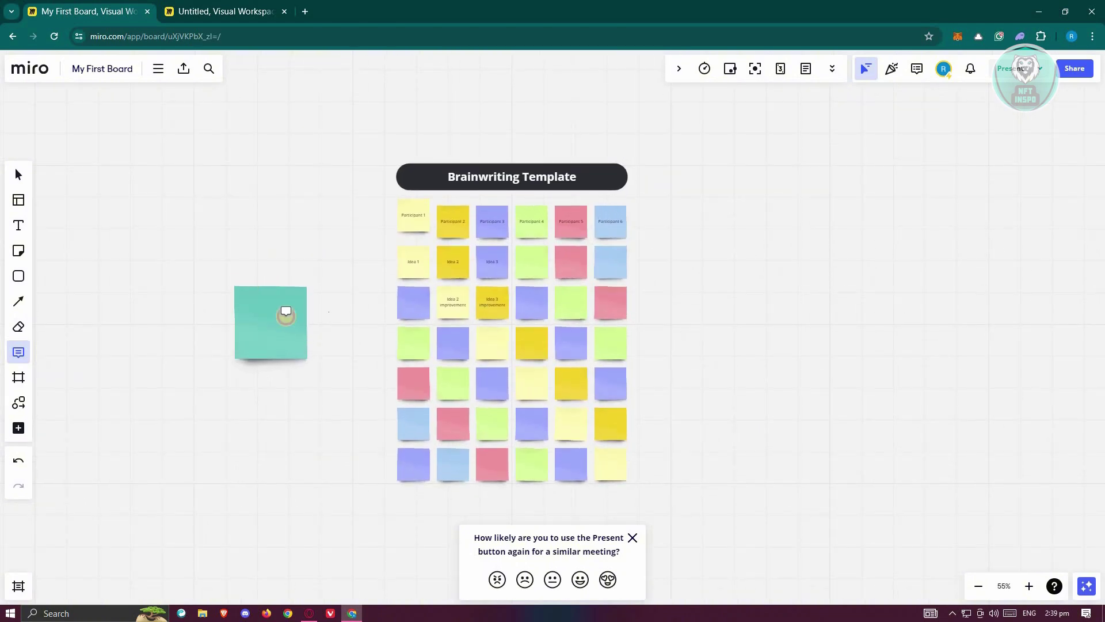
{"action": "left_click", "coordinate": [339, 285]}
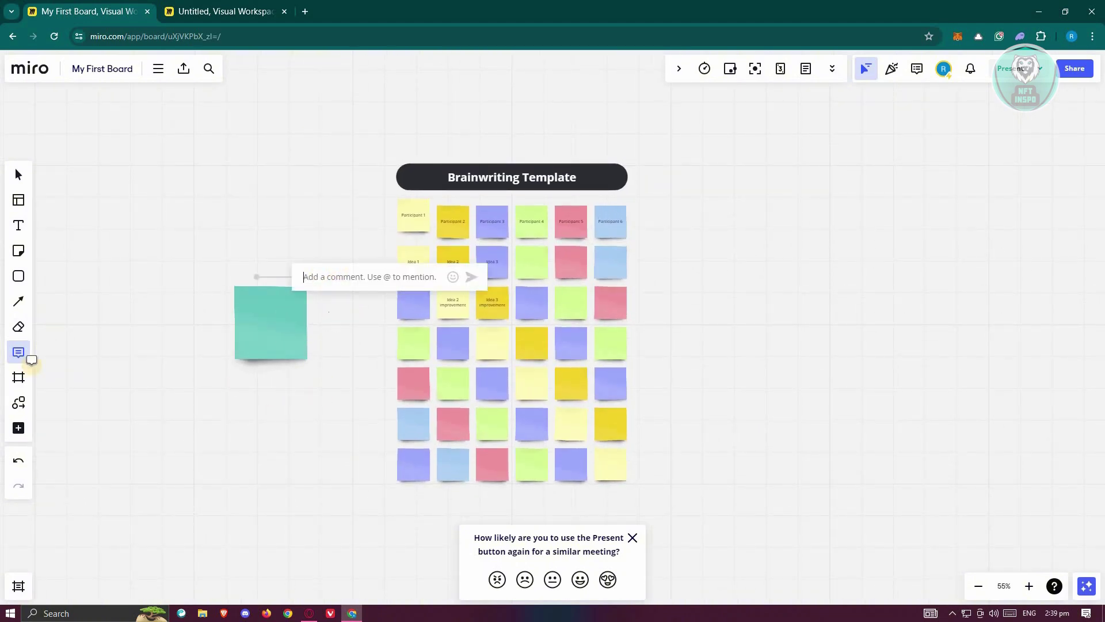
Add a custom-ratio frame in the empty area to the right of the Brainwriting Template and deselect it
{"action": "left_click", "coordinate": [19, 378]}
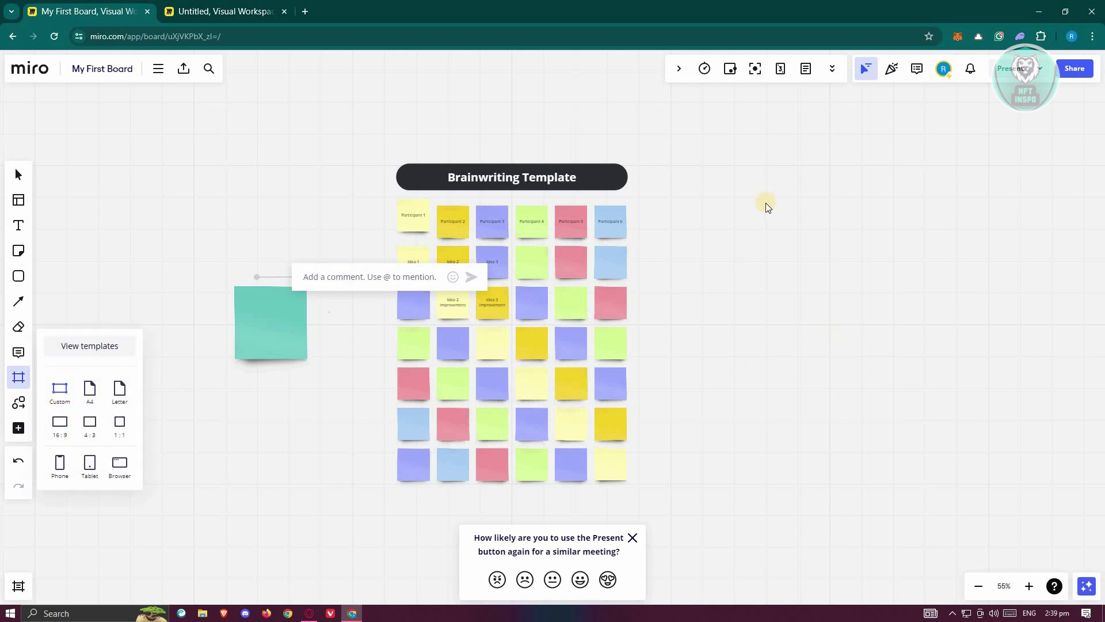
{"action": "left_click", "coordinate": [689, 259]}
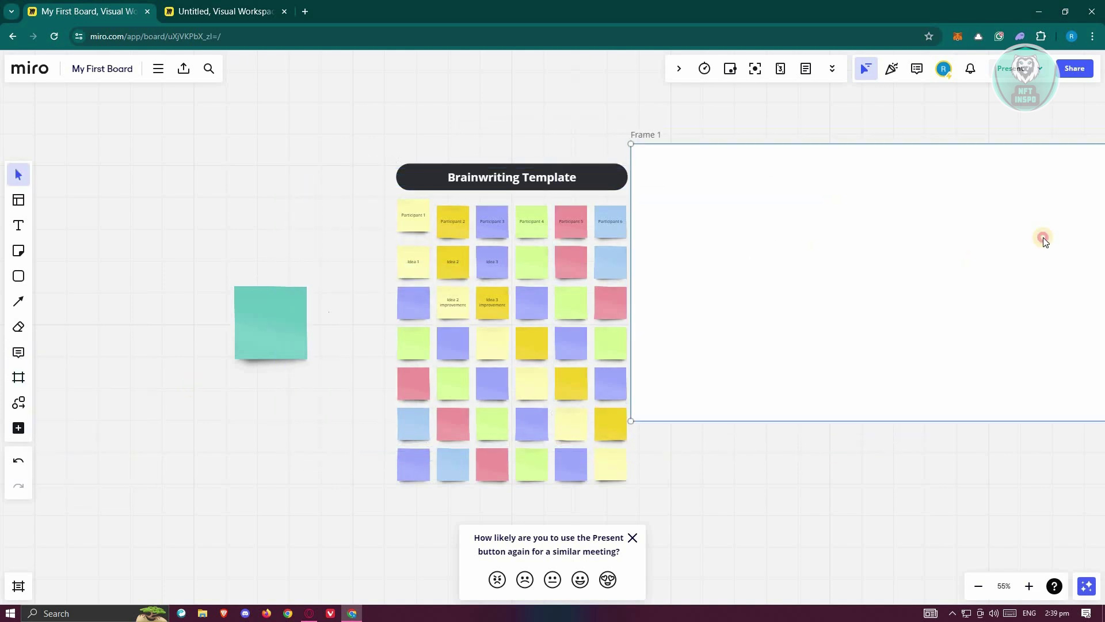
{"action": "left_click", "coordinate": [758, 488]}
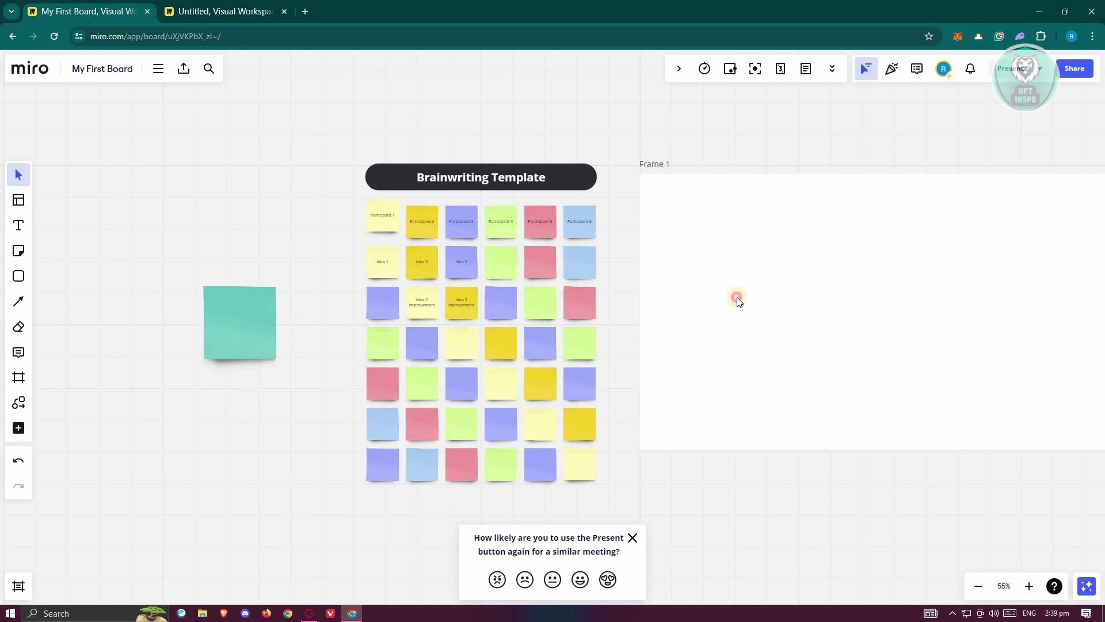
Move Frame 1 over the Brainwriting Template and resize it to enclose the whole template and the teal sticky note
{"action": "left_click_drag", "start_coordinate": [711, 285], "coordinate": [760, 308]}
{"action": "left_click", "coordinate": [748, 411]}
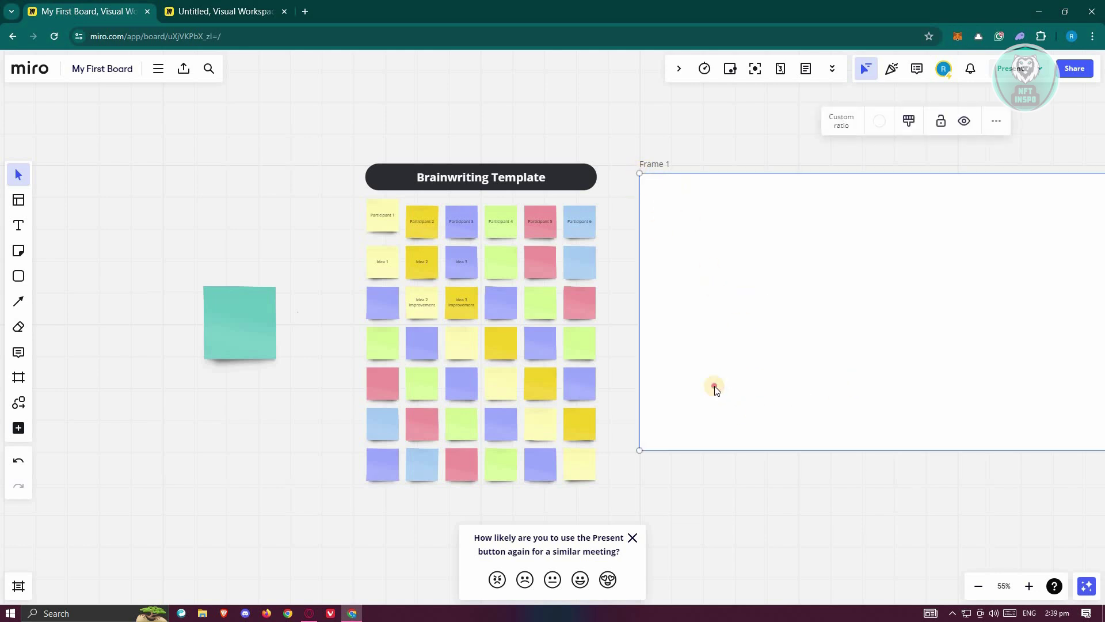
{"action": "left_click_drag", "start_coordinate": [716, 387], "coordinate": [406, 354]}
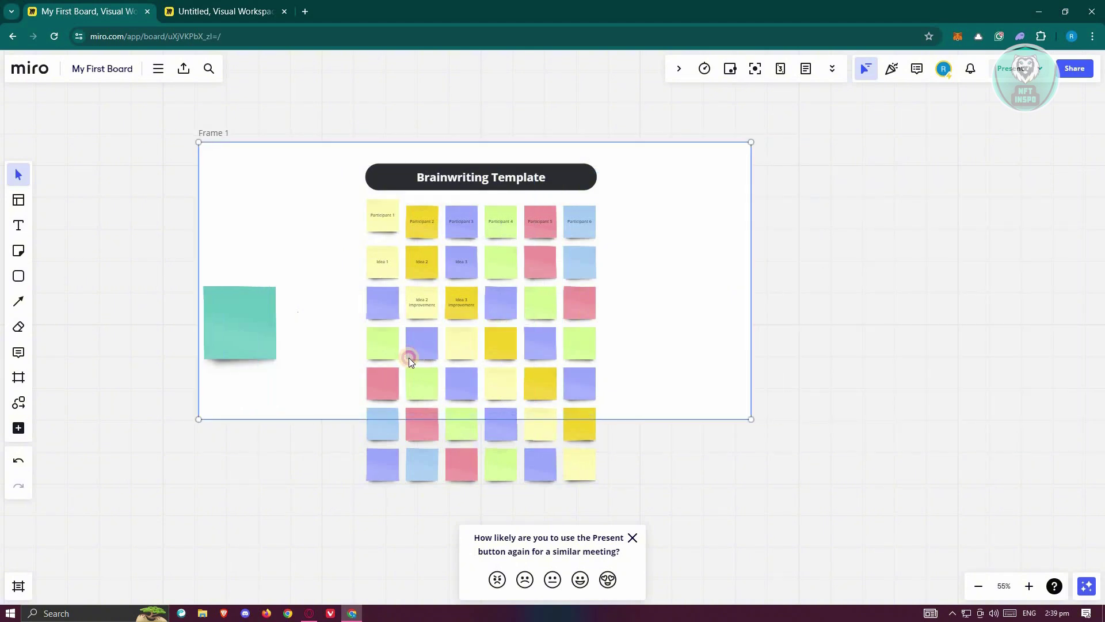
{"action": "left_click_drag", "start_coordinate": [746, 429], "coordinate": [750, 512]}
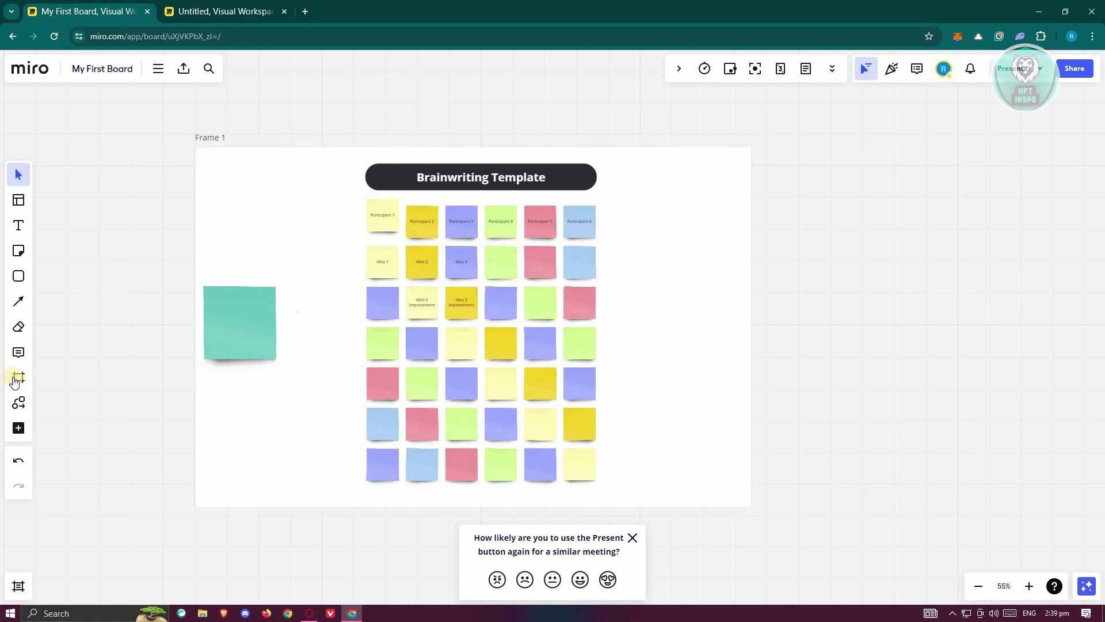
Look through the diagramming shape library, expanding the Flowchart shapes and checking the AWS, UML, Azure, BPMN and other shape sets
{"action": "left_click", "coordinate": [17, 405]}
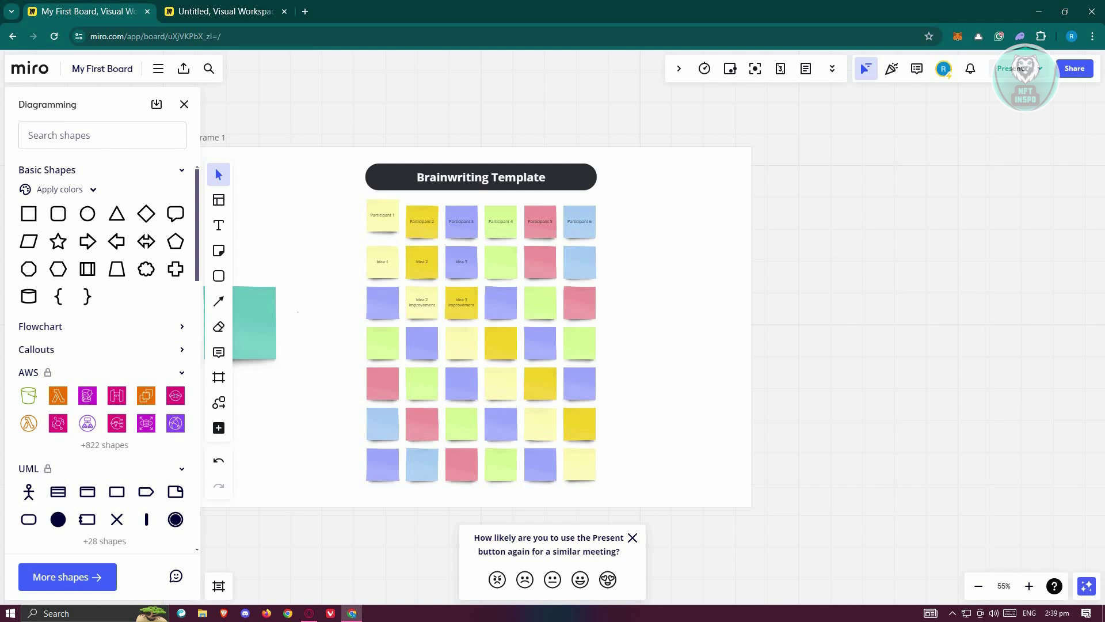
{"action": "left_click", "coordinate": [66, 326]}
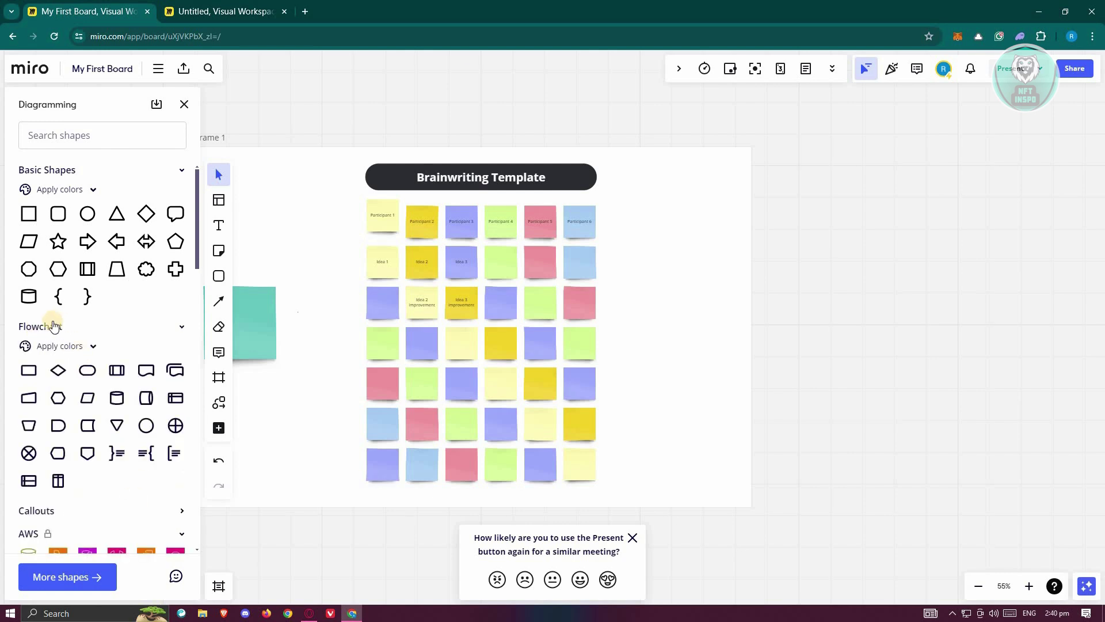
{"action": "left_click", "coordinate": [90, 347]}
{"action": "left_click", "coordinate": [90, 352]}
{"action": "scroll", "coordinate": [90, 362], "scroll_direction": "down", "scroll_amount": 3}
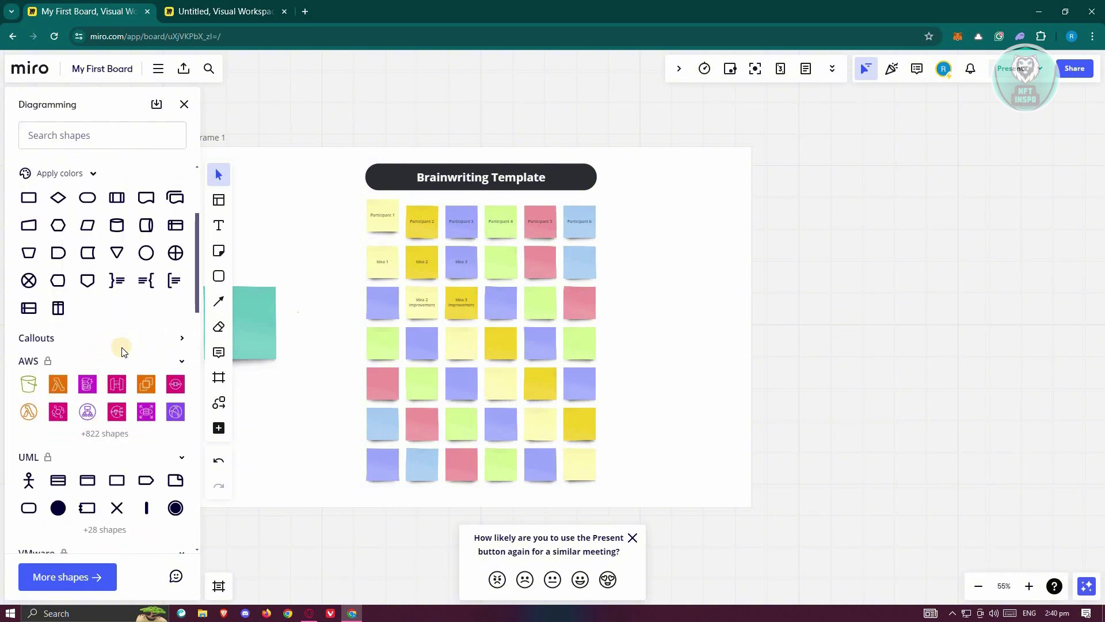
{"action": "scroll", "coordinate": [184, 354], "scroll_direction": "down", "scroll_amount": 7}
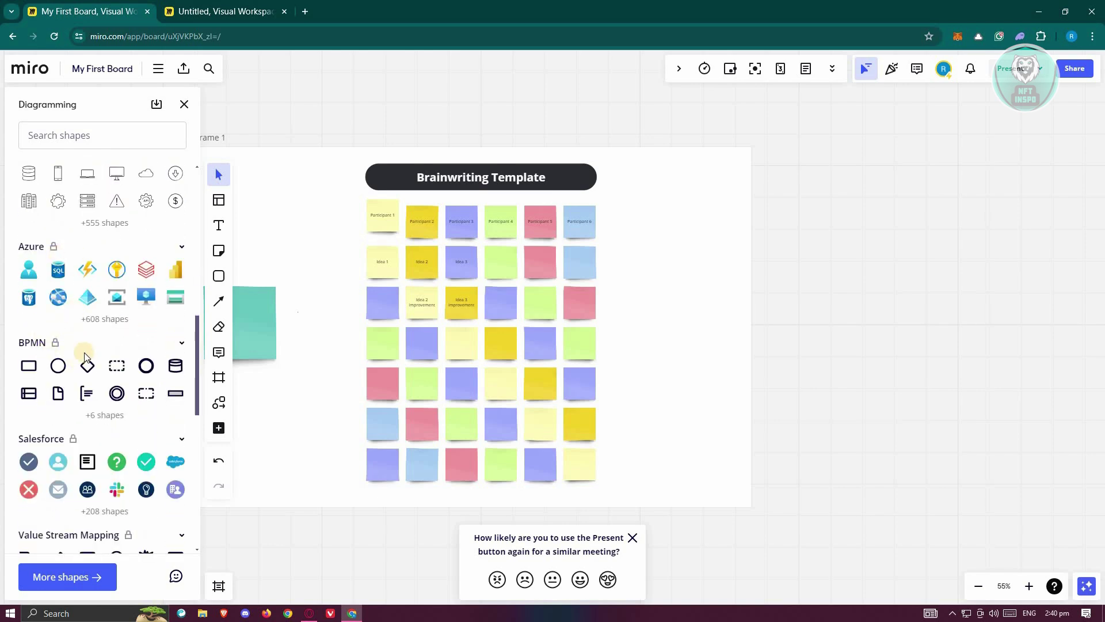
{"action": "scroll", "coordinate": [109, 426], "scroll_direction": "down", "scroll_amount": 8}
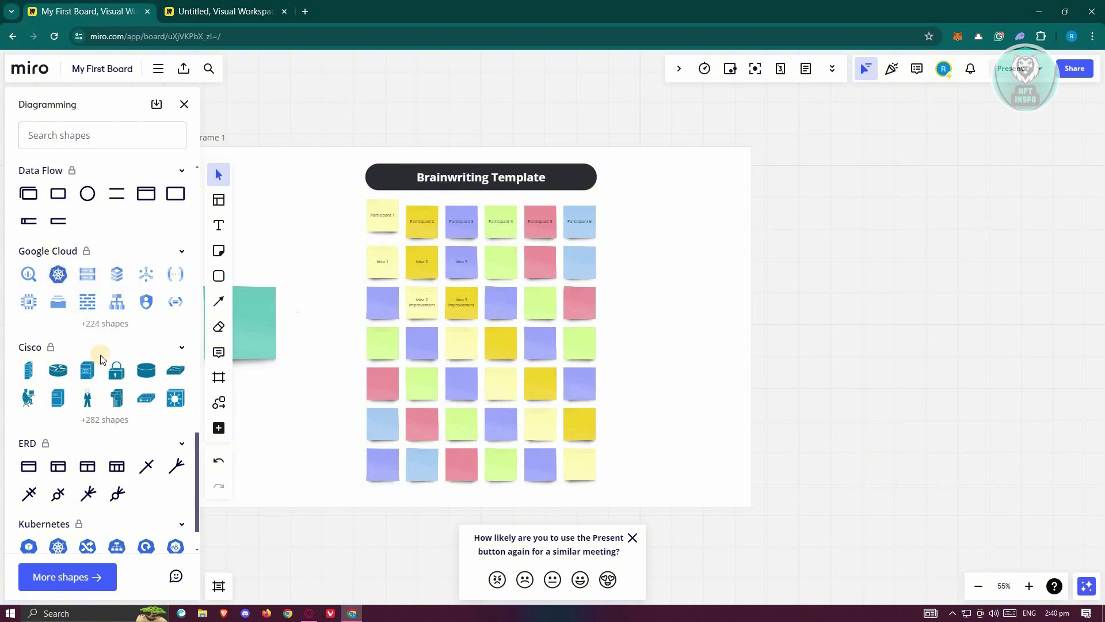
{"action": "scroll", "coordinate": [107, 354], "scroll_direction": "down", "scroll_amount": 1}
{"action": "scroll", "coordinate": [110, 348], "scroll_direction": "up", "scroll_amount": 12}
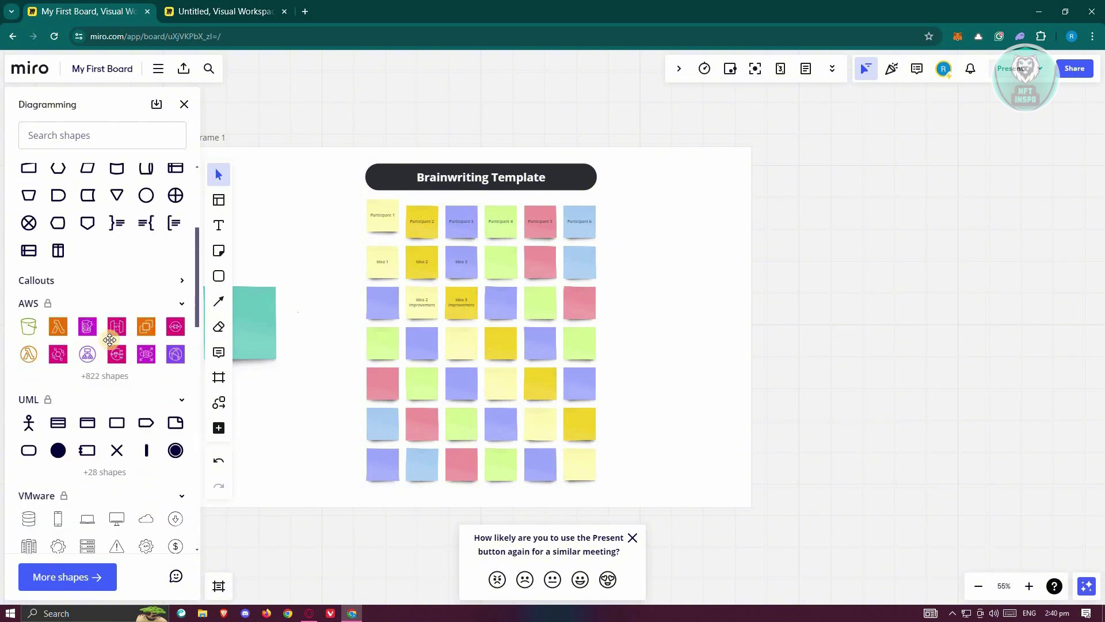
{"action": "scroll", "coordinate": [109, 339], "scroll_direction": "up", "scroll_amount": 4}
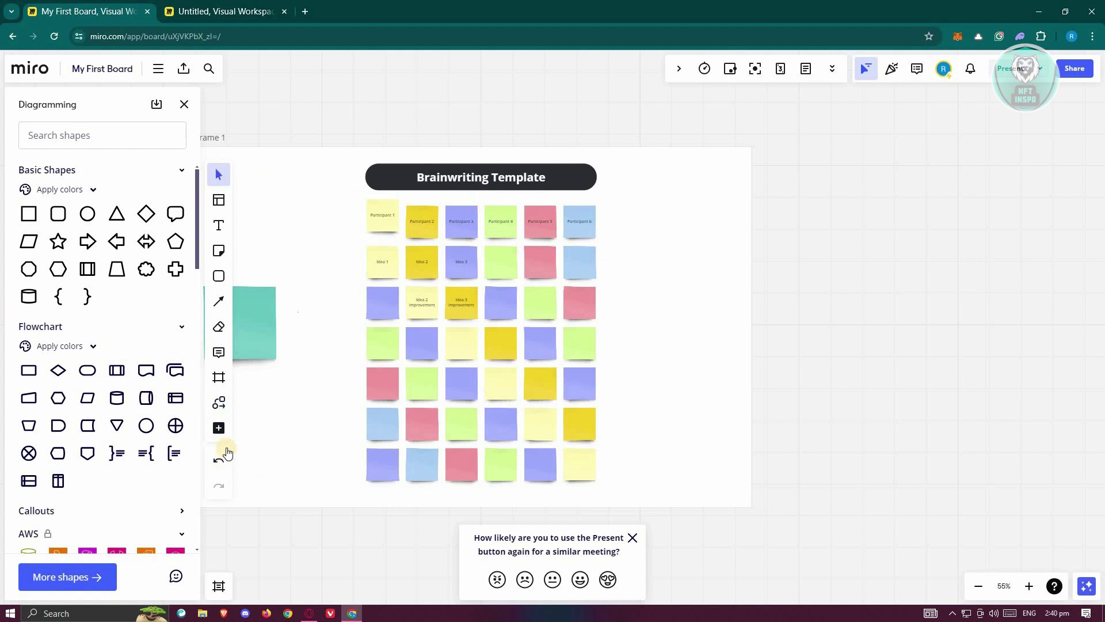
Look through the list of additional apps and close it together with the diagramming shape library
{"action": "left_click", "coordinate": [221, 428]}
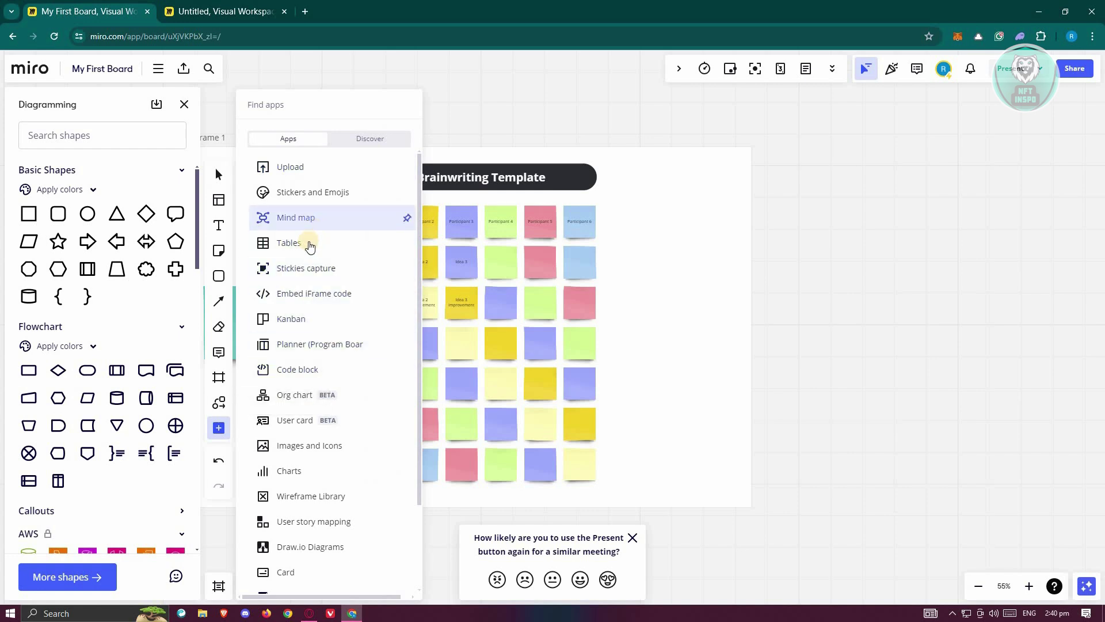
{"action": "scroll", "coordinate": [312, 242], "scroll_direction": "down", "scroll_amount": 2}
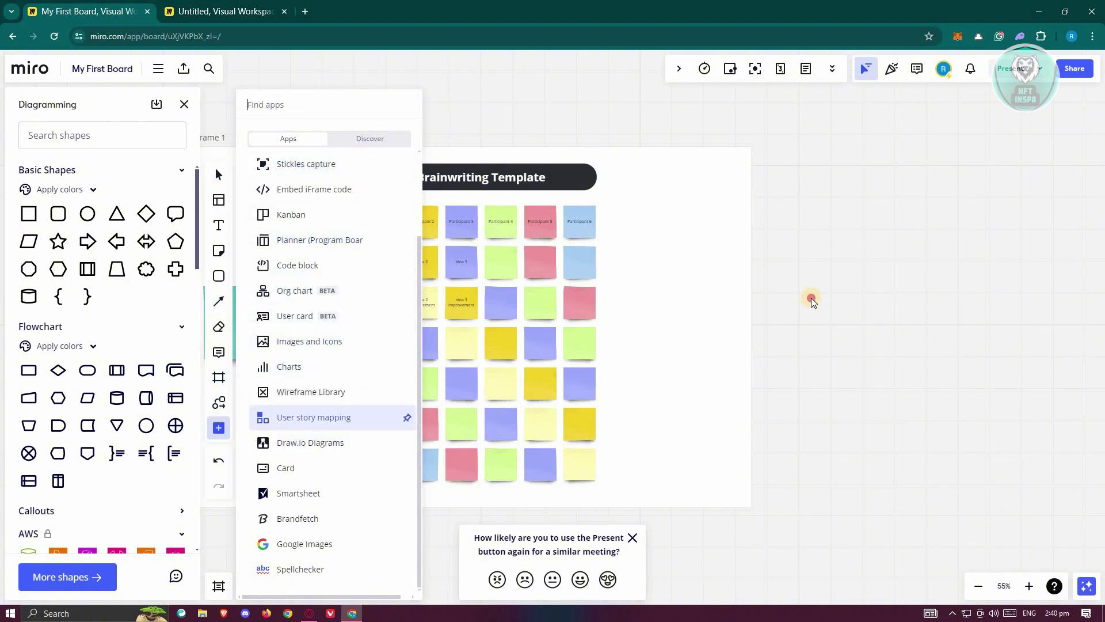
{"action": "left_click", "coordinate": [186, 104]}
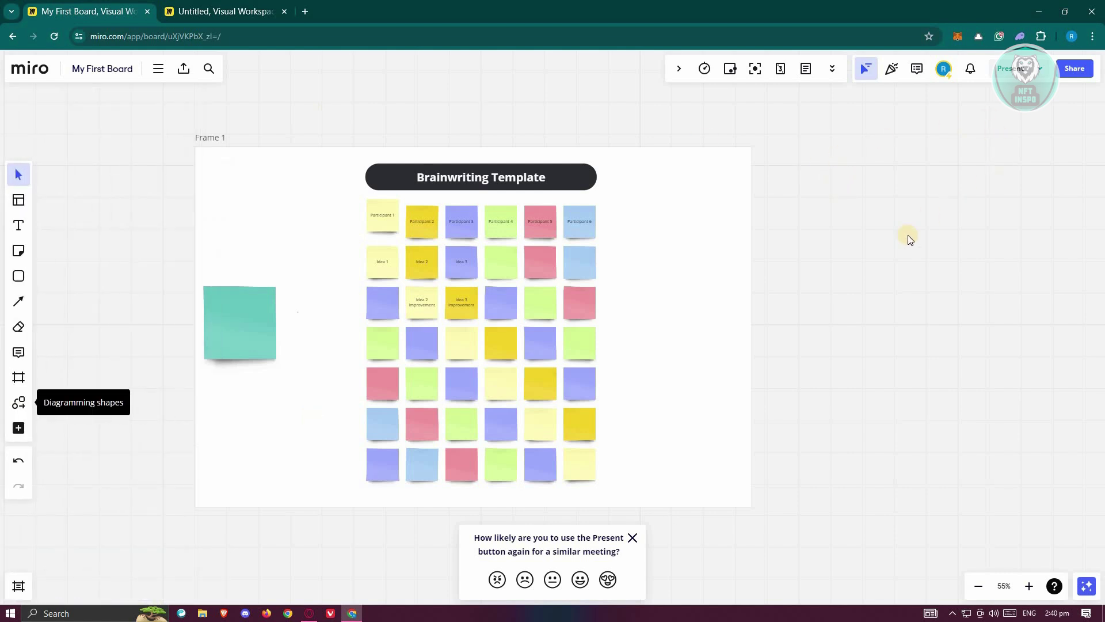
Present Frame 1, dismiss the feedback survey and stop the presentation
{"action": "left_click", "coordinate": [1016, 70]}
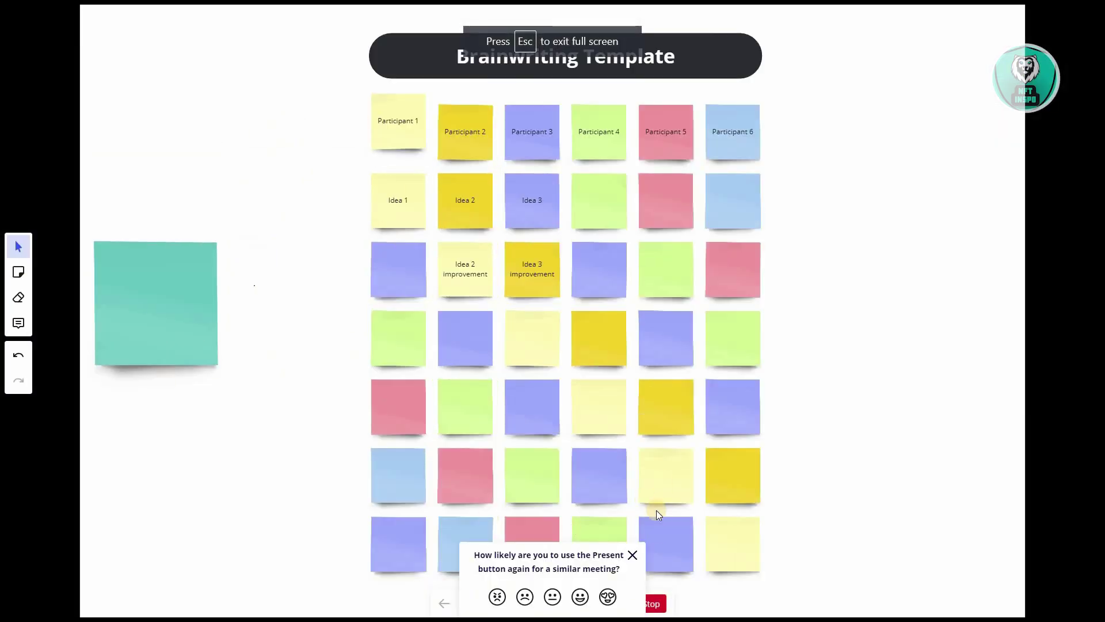
{"action": "key", "text": "Escape"}
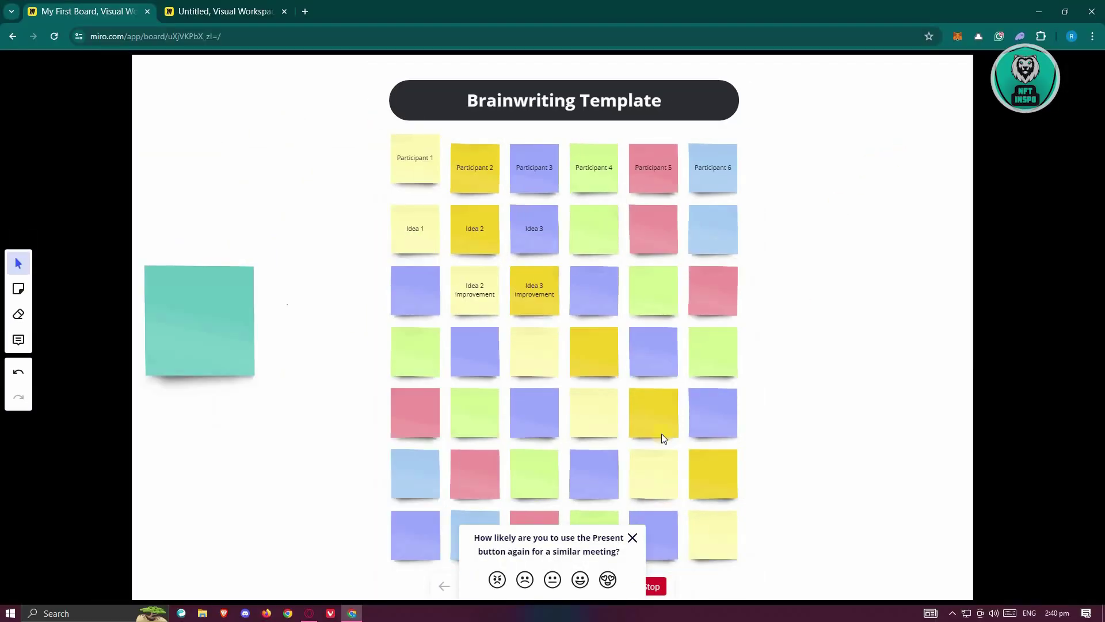
{"action": "left_click", "coordinate": [632, 538]}
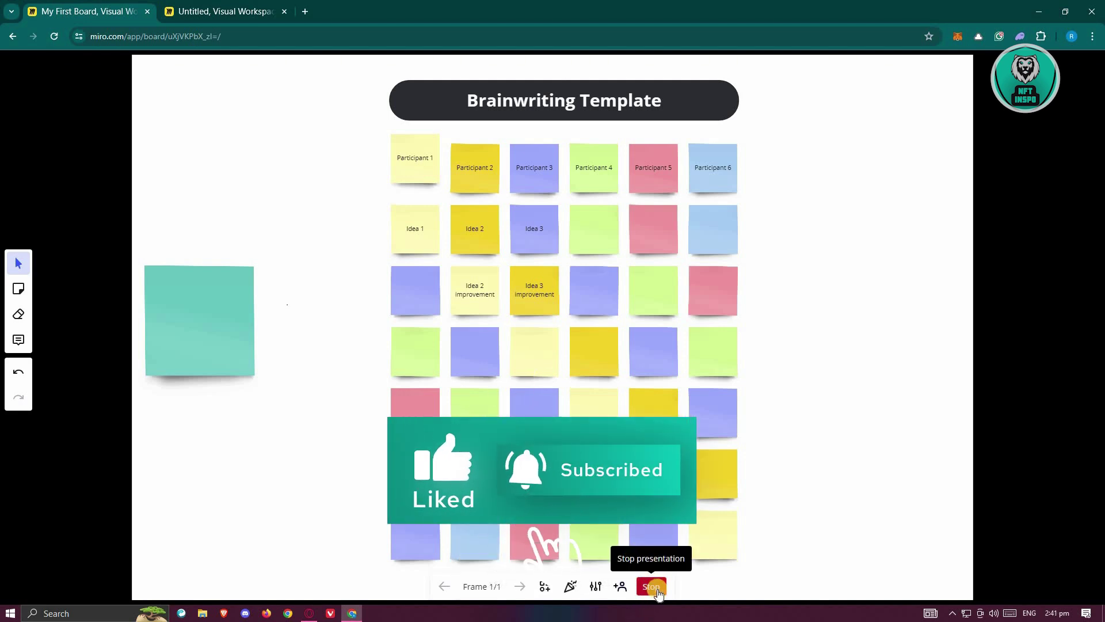
{"action": "left_click", "coordinate": [651, 586]}
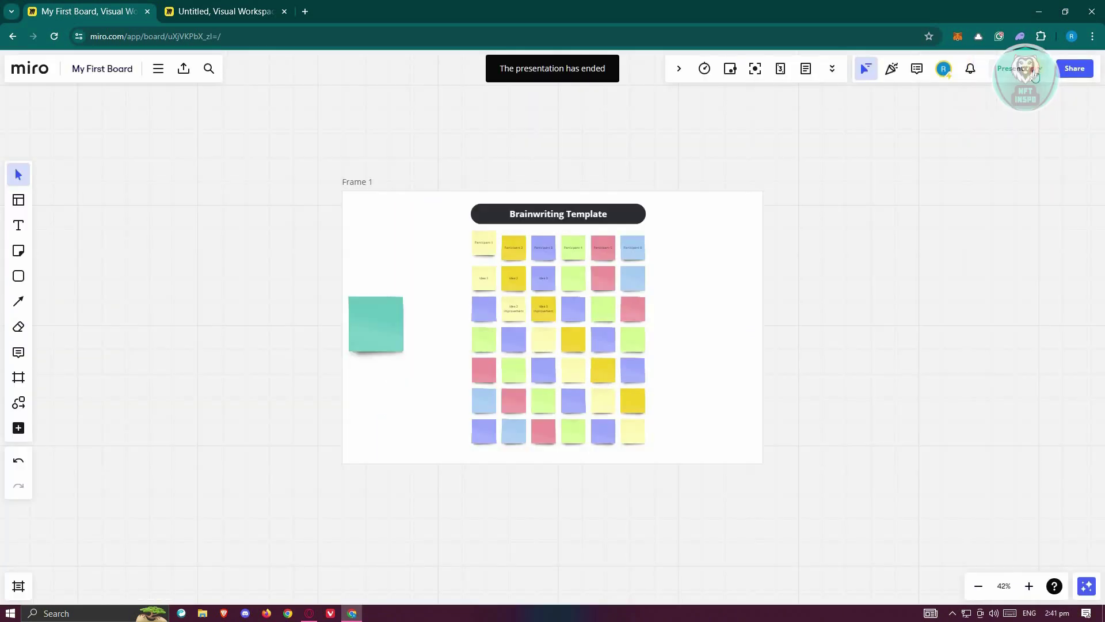
Start the presentation again and move the teal sticky note up and closer to the template's note grid
{"action": "left_click", "coordinate": [1036, 73]}
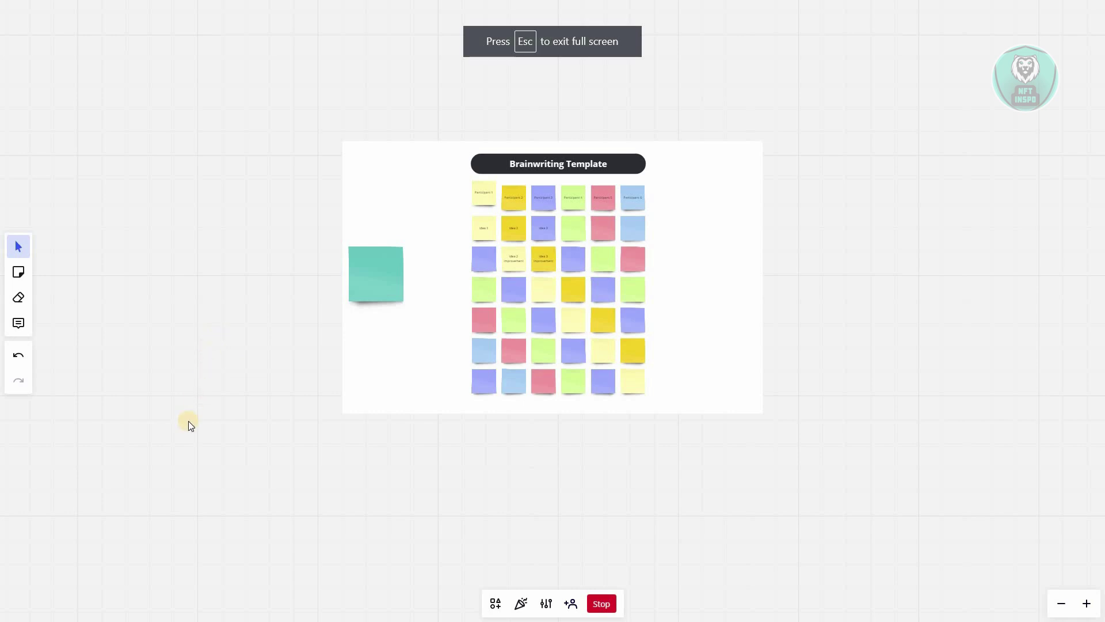
{"action": "left_click", "coordinate": [17, 246]}
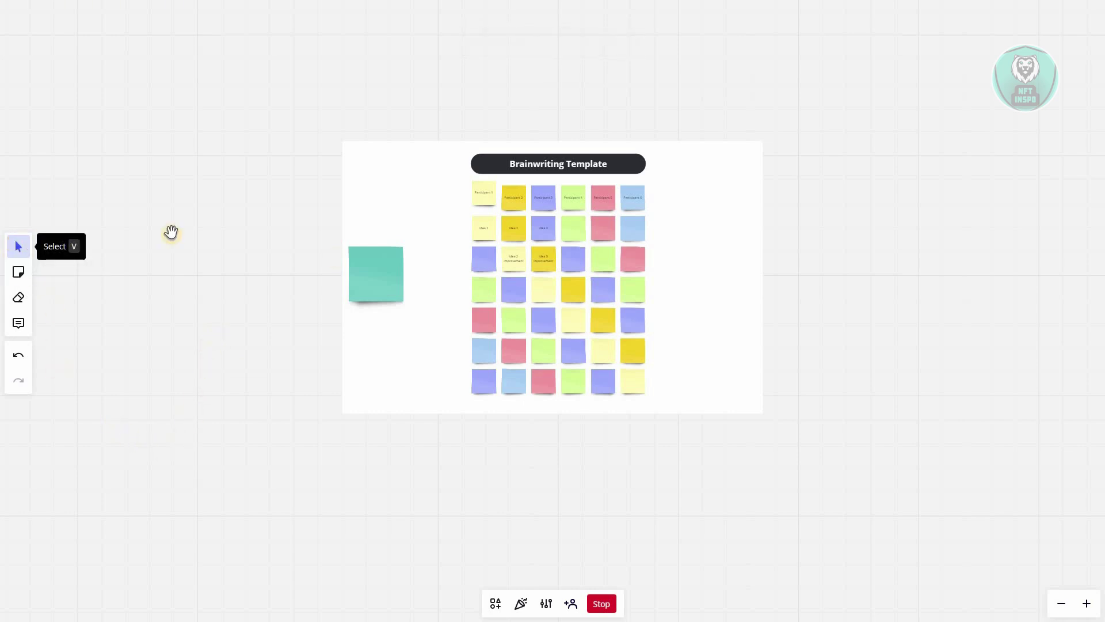
{"action": "mouse_move", "coordinate": [387, 278]}
{"action": "left_mouse_down"}
{"action": "mouse_move", "coordinate": [431, 205]}
{"action": "mouse_move", "coordinate": [424, 232]}
{"action": "mouse_move", "coordinate": [444, 219]}
{"action": "mouse_move", "coordinate": [441, 233]}
{"action": "mouse_move", "coordinate": [412, 232]}
{"action": "mouse_move", "coordinate": [430, 215]}
{"action": "mouse_move", "coordinate": [412, 229]}
{"action": "left_mouse_up"}
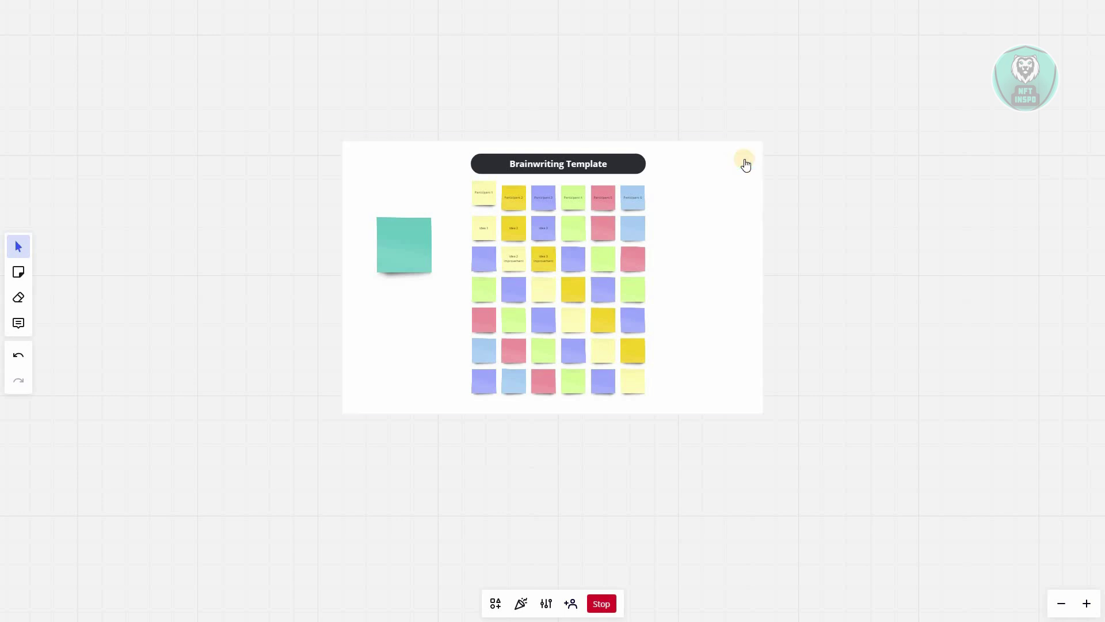
Enlarge the presented frame to fill the view, zoom it in and out, and stop the presentation
{"action": "left_click", "coordinate": [745, 160]}
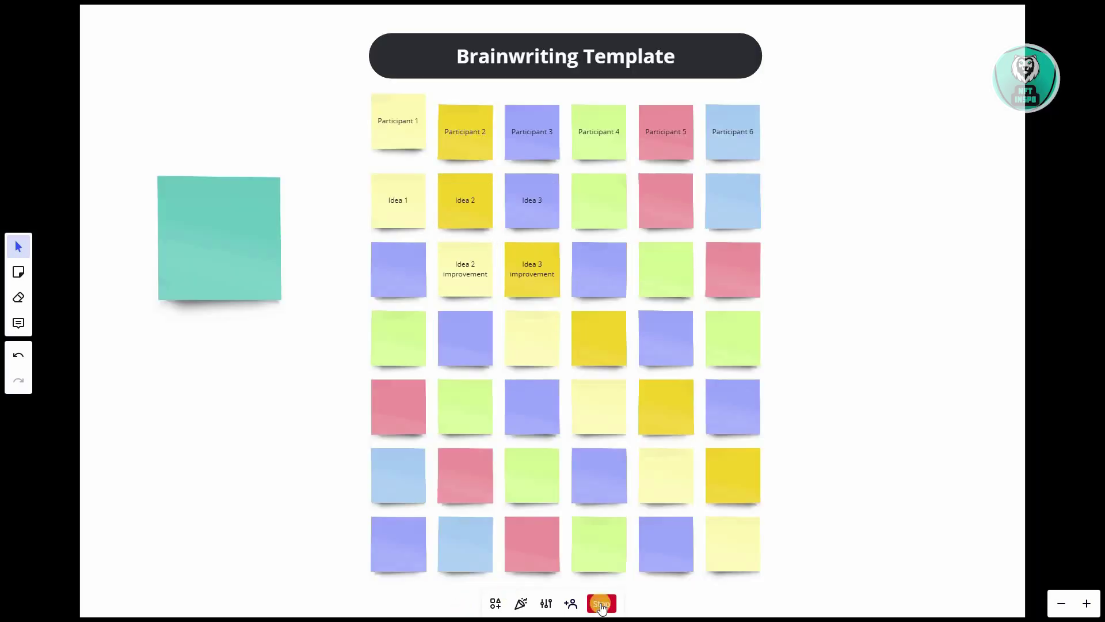
{"action": "left_click", "coordinate": [1087, 605]}
{"action": "left_click", "coordinate": [1087, 605]}
{"action": "left_click", "coordinate": [1062, 604]}
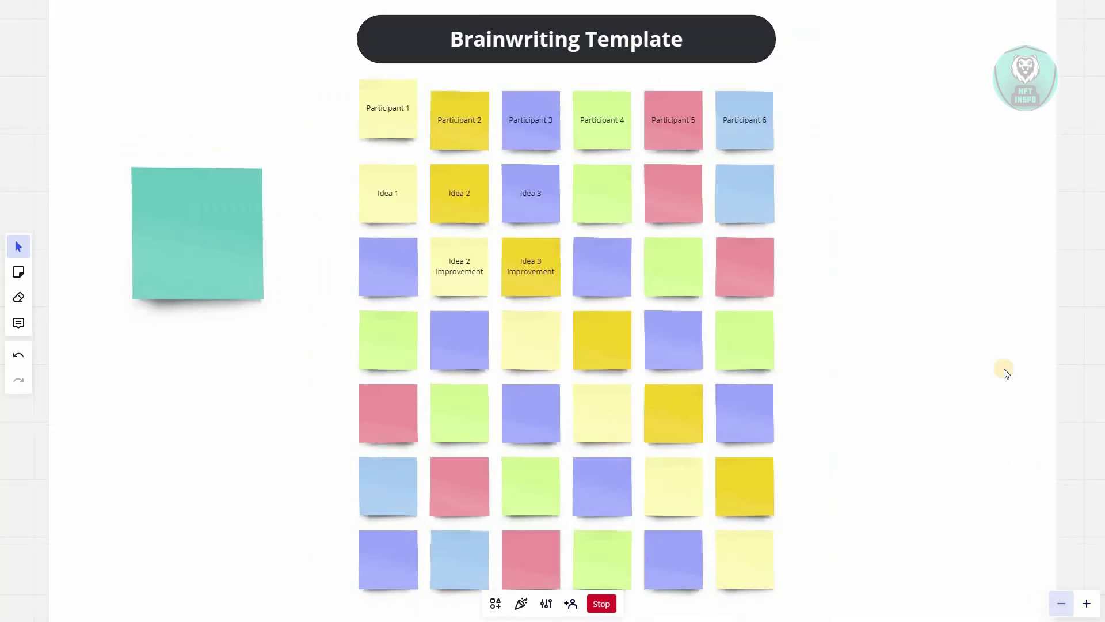
{"action": "left_click", "coordinate": [602, 603]}
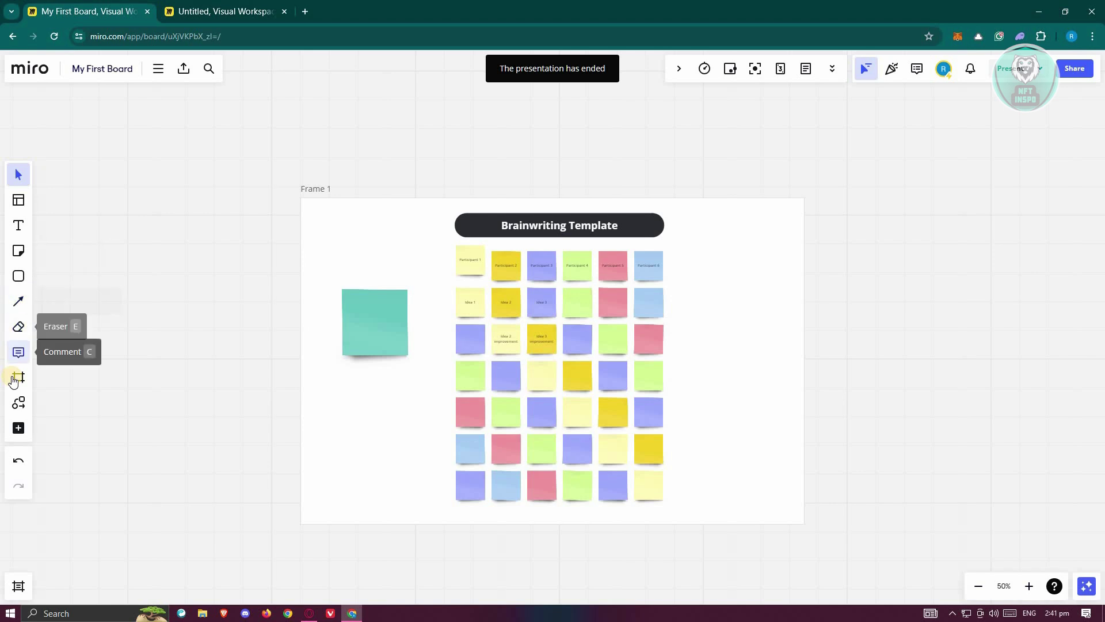
Add a second, custom-ratio frame beside Frame 1 and place a purple sticky note near its centre
{"action": "left_click", "coordinate": [13, 380]}
{"action": "left_click", "coordinate": [57, 389]}
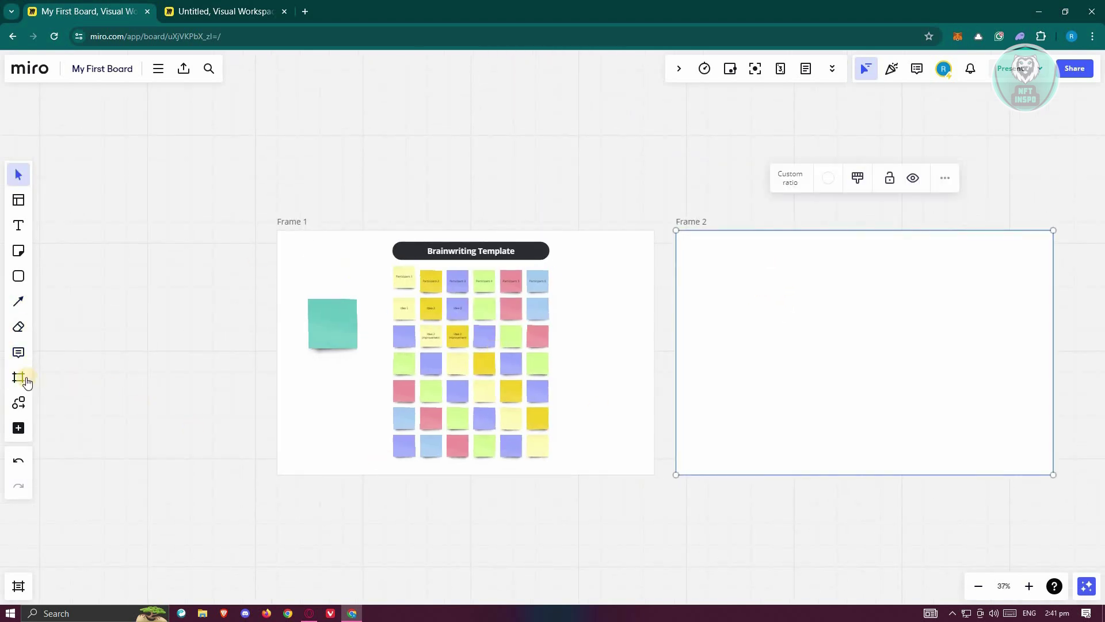
{"action": "left_click", "coordinate": [19, 253]}
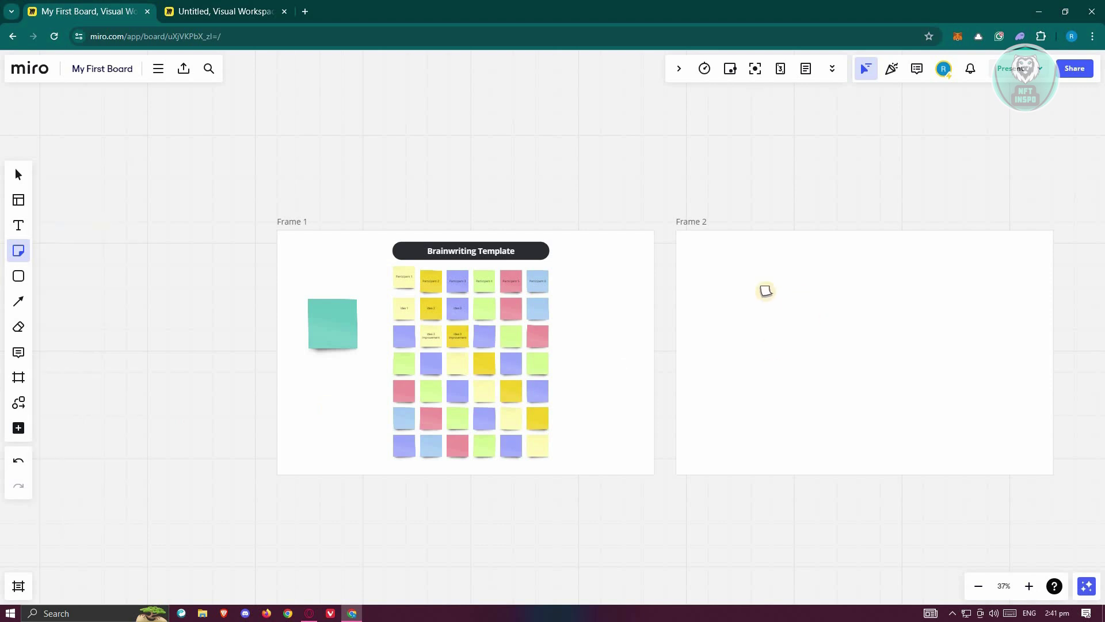
{"action": "left_click", "coordinate": [778, 289]}
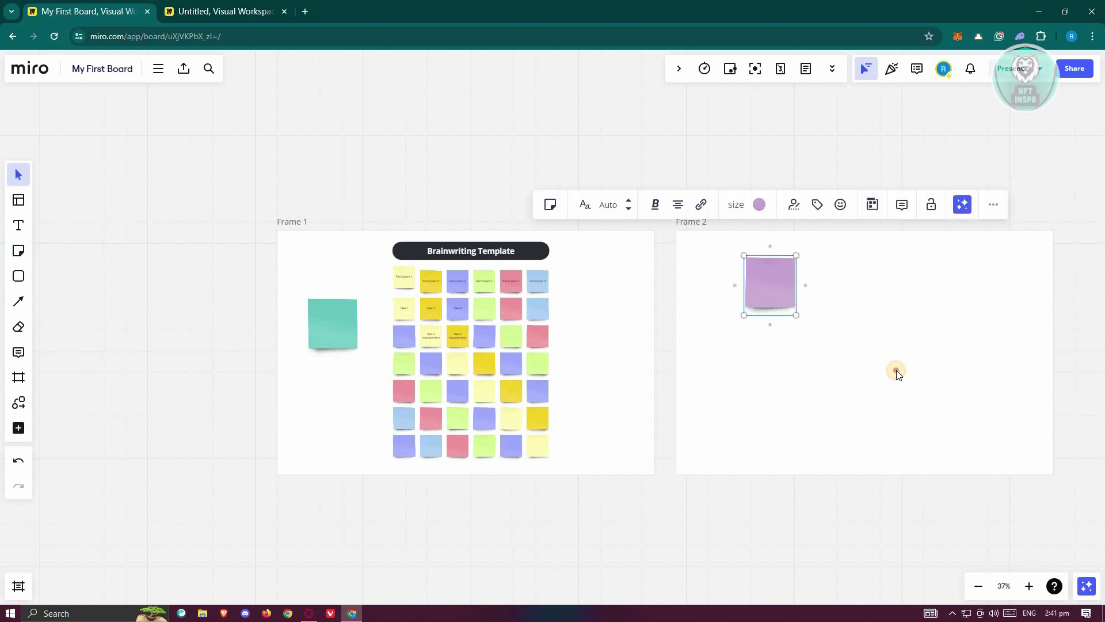
{"action": "left_click_drag", "start_coordinate": [786, 296], "coordinate": [896, 371]}
{"action": "left_click", "coordinate": [720, 181]}
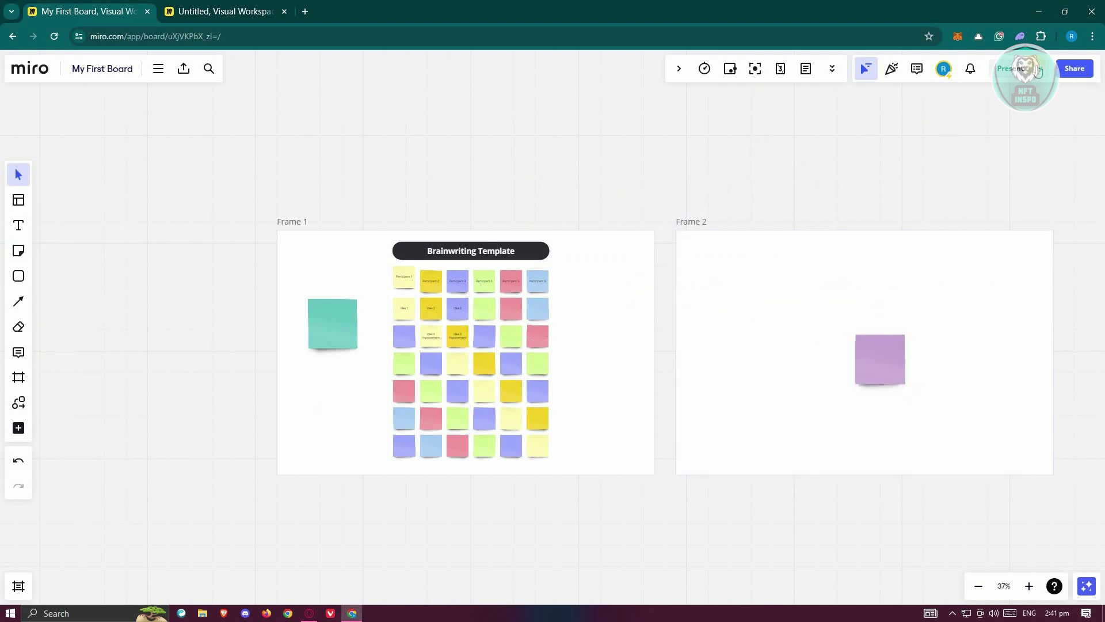
Present the frames as slides and advance to the second frame
{"action": "left_click", "coordinate": [1031, 69]}
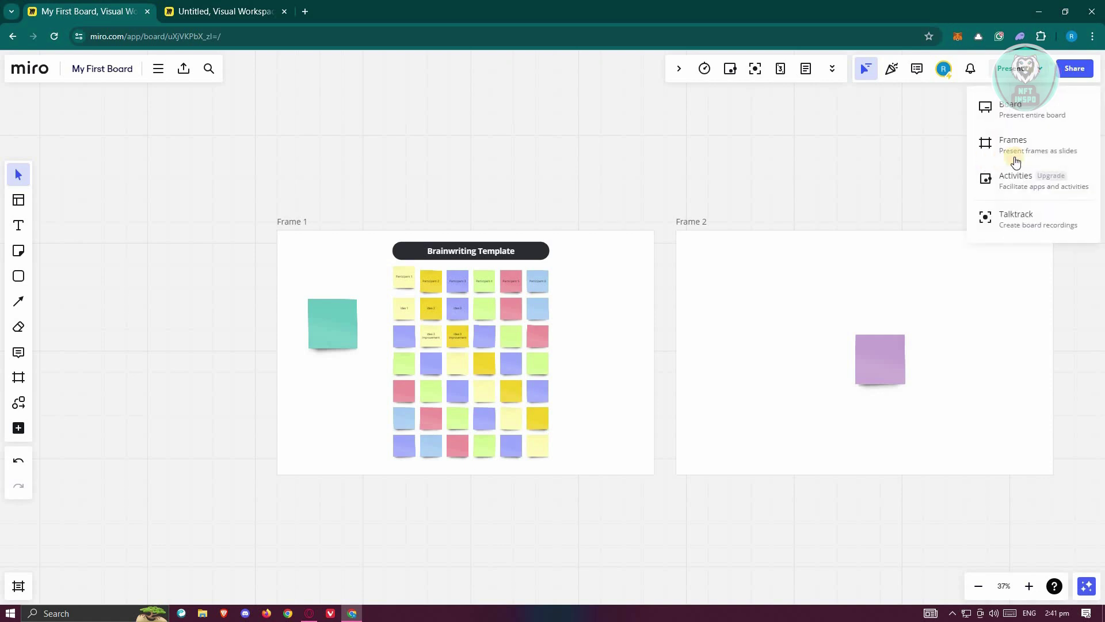
{"action": "left_click", "coordinate": [1012, 156]}
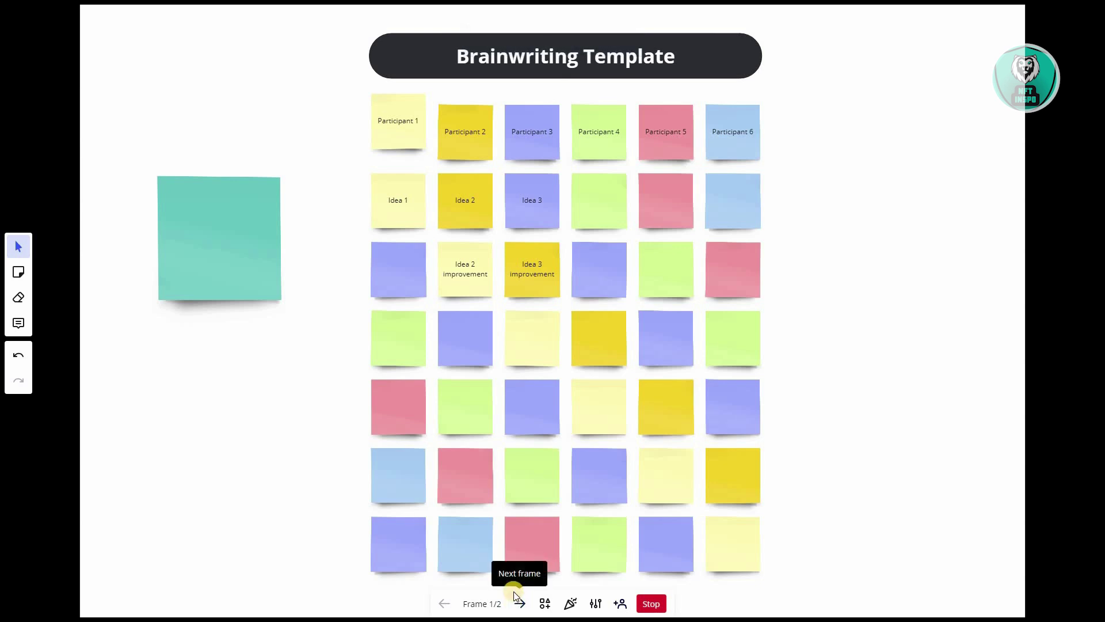
{"action": "left_click", "coordinate": [519, 602]}
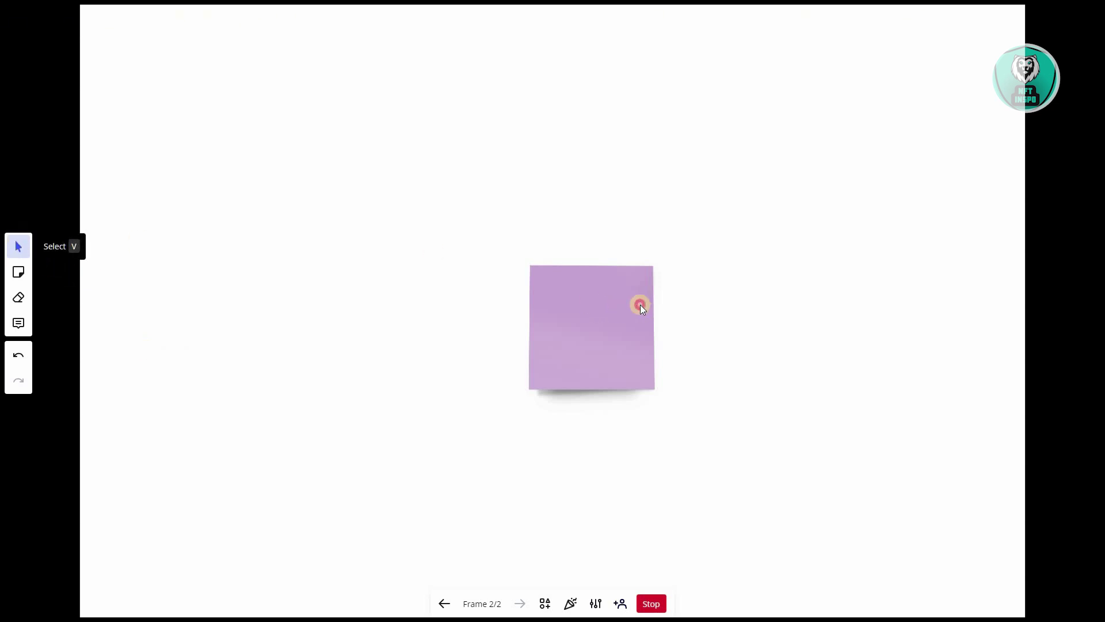
Move the purple sticky note to the frame's upper-right corner and draw a looping pen scribble in the empty area to its left
{"action": "left_click_drag", "start_coordinate": [395, 274], "coordinate": [394, 238]}
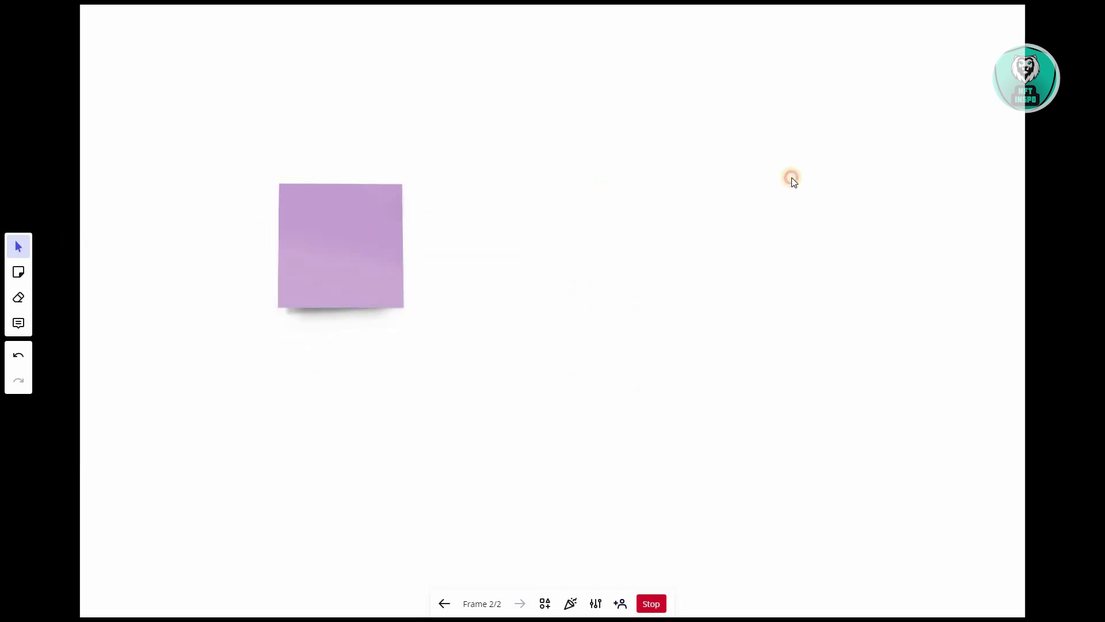
{"action": "left_click", "coordinate": [17, 297]}
{"action": "left_click", "coordinate": [18, 297]}
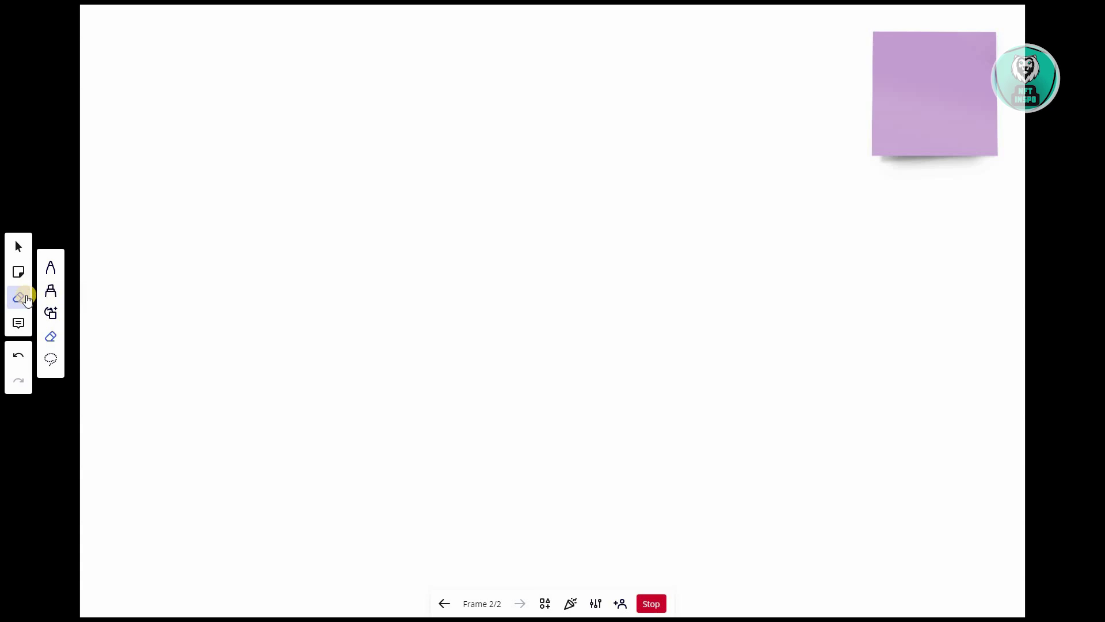
{"action": "left_click", "coordinate": [57, 266]}
{"action": "mouse_move", "coordinate": [521, 182]}
{"action": "left_mouse_down"}
{"action": "mouse_move", "coordinate": [323, 360]}
{"action": "mouse_move", "coordinate": [596, 265]}
{"action": "mouse_move", "coordinate": [332, 300]}
{"action": "left_mouse_up"}
Look at the sticky note colours, stop the presentation and return to the selection tool on the board
{"action": "left_click", "coordinate": [18, 272]}
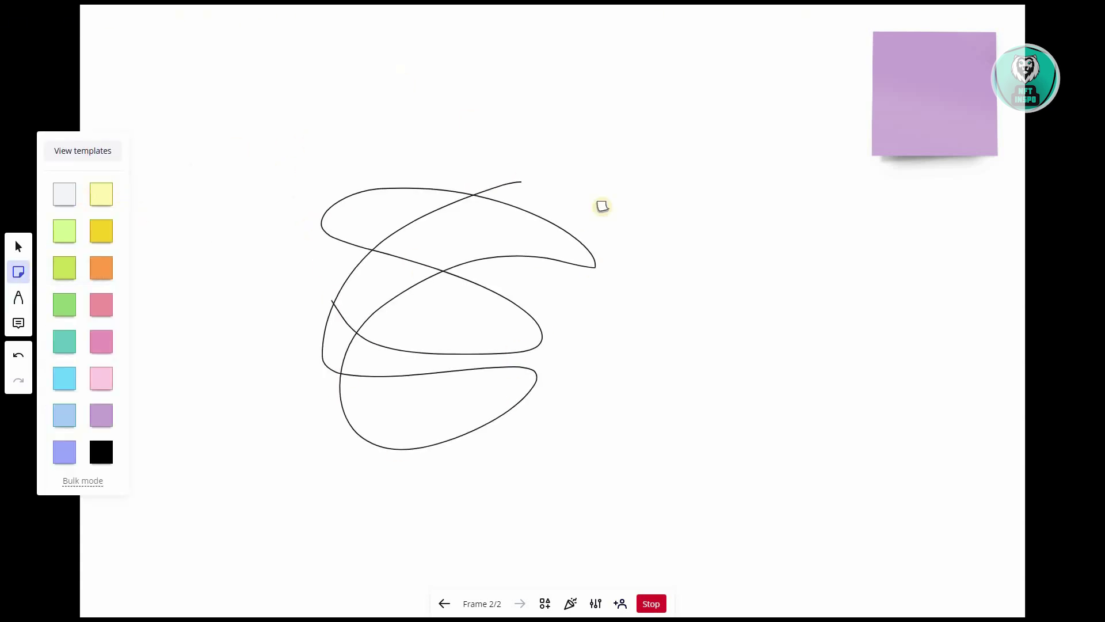
{"action": "left_click", "coordinate": [657, 604]}
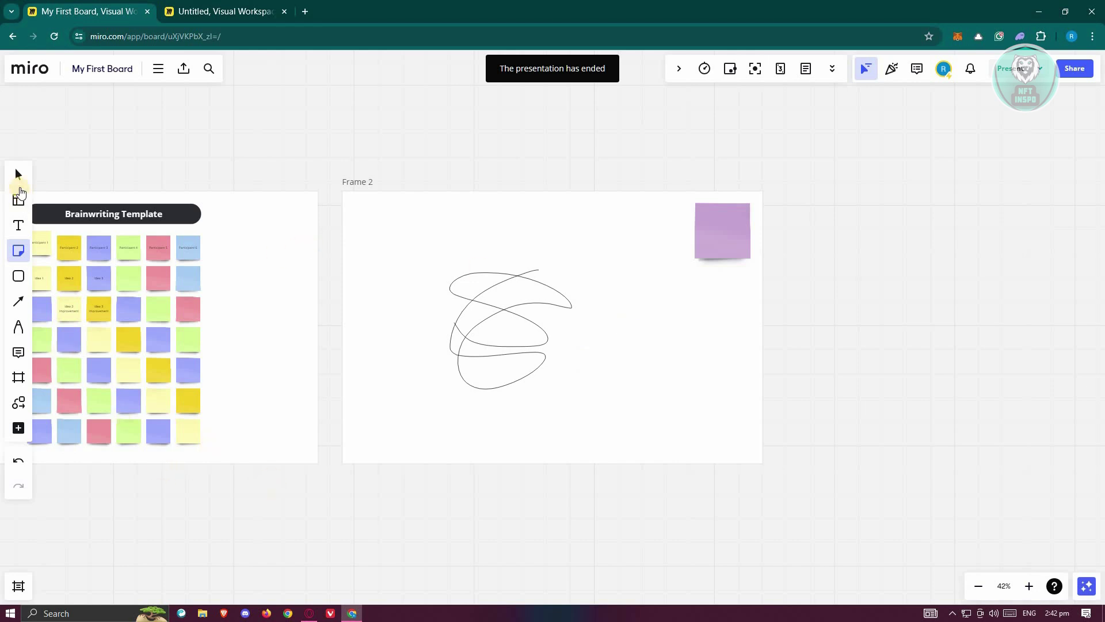
{"action": "left_click", "coordinate": [18, 174]}
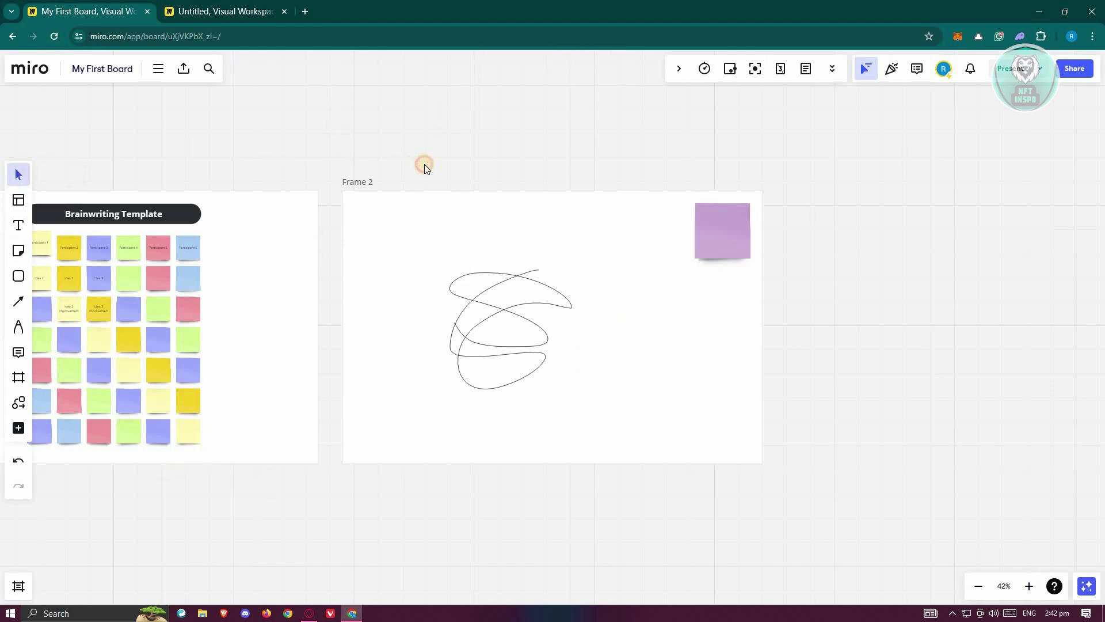